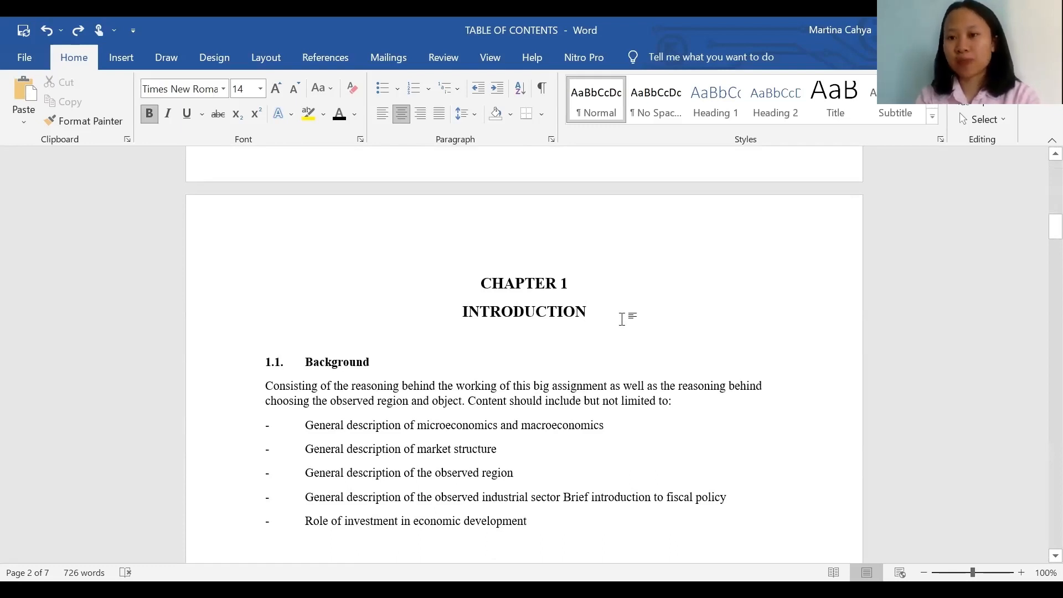
# Apply Heading 1 to the CHAPTER 1 INTRODUCTION title and format it as Times New Roman, 14 pt, bold, black and centered.
pyautogui.moveTo(591, 310); pyautogui.dragTo(494, 287)
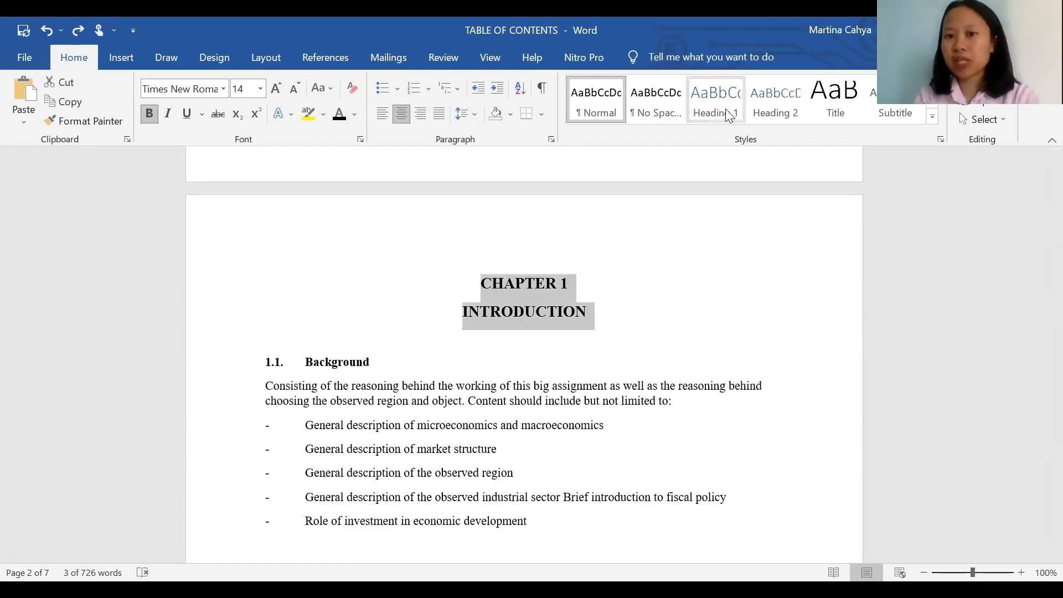
pyautogui.click(711, 106)
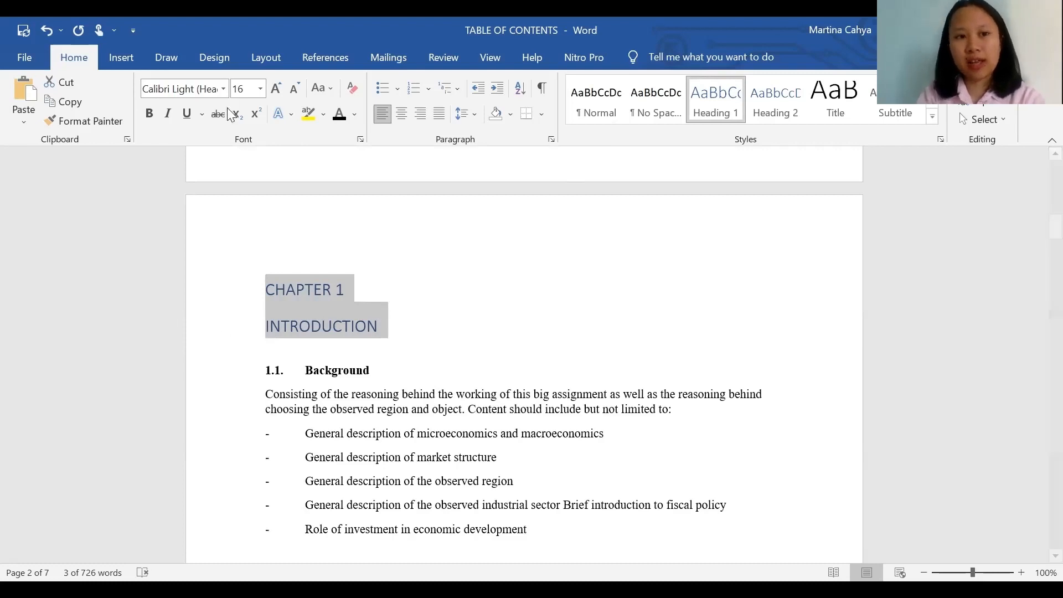
pyautogui.click(224, 89)
pyautogui.click(211, 185)
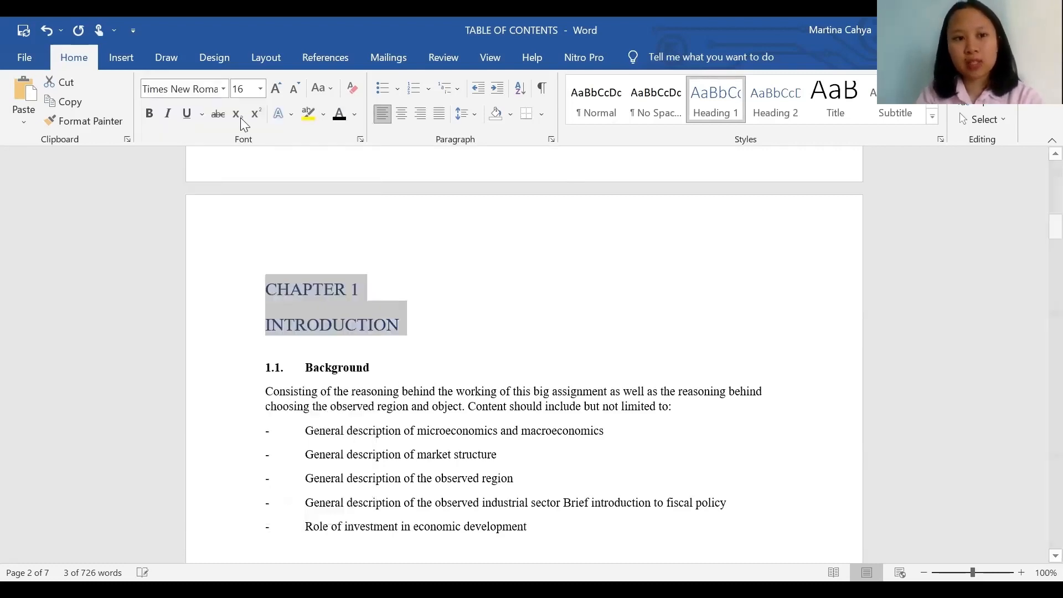
pyautogui.click(245, 95)
pyautogui.write('14')
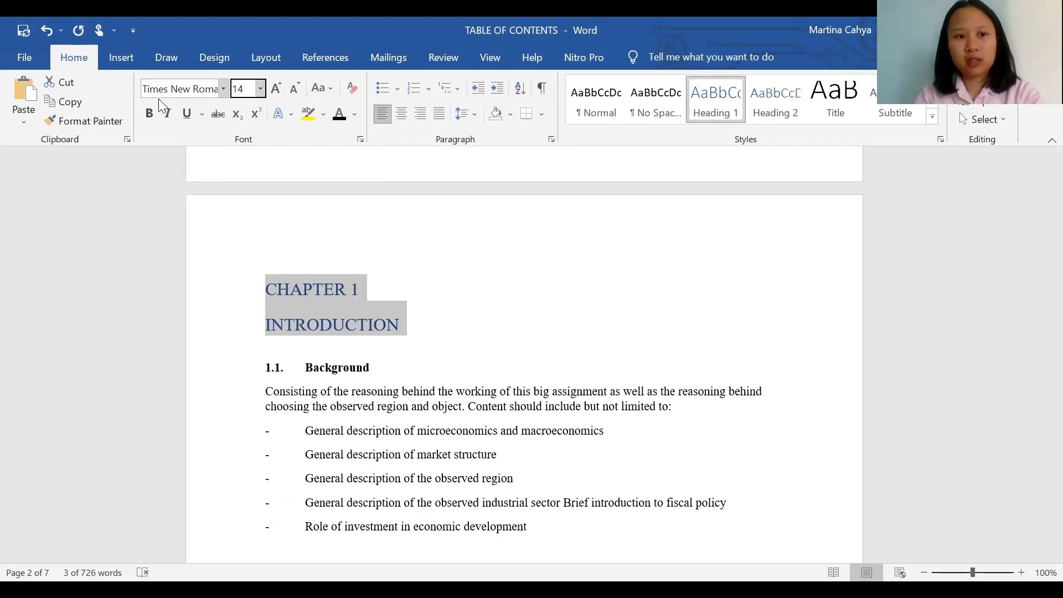
pyautogui.click(150, 115)
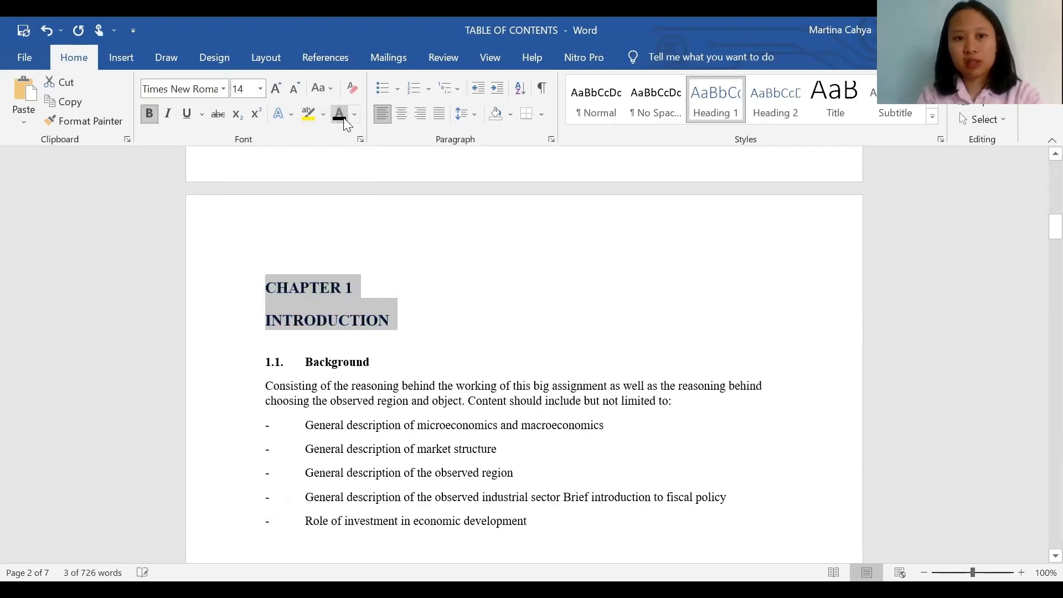
pyautogui.click(401, 115)
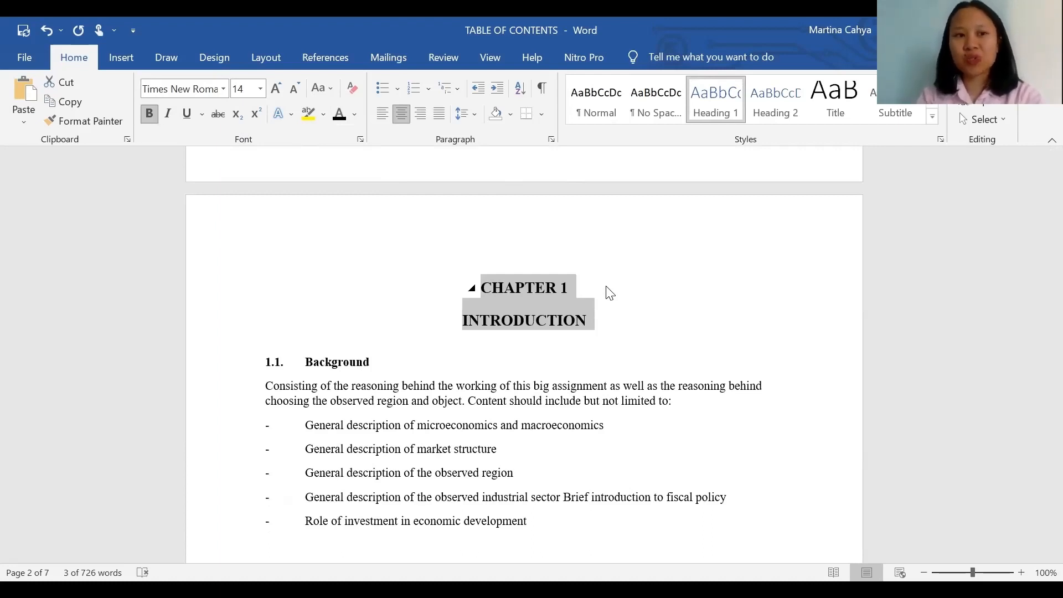
# Copy the Chapter 1 title's formatting onto the CHAPTER 2 GENERAL OVERVIEW OF THE OBSERVED OBJECT title with Format Painter.
pyautogui.click(114, 126)
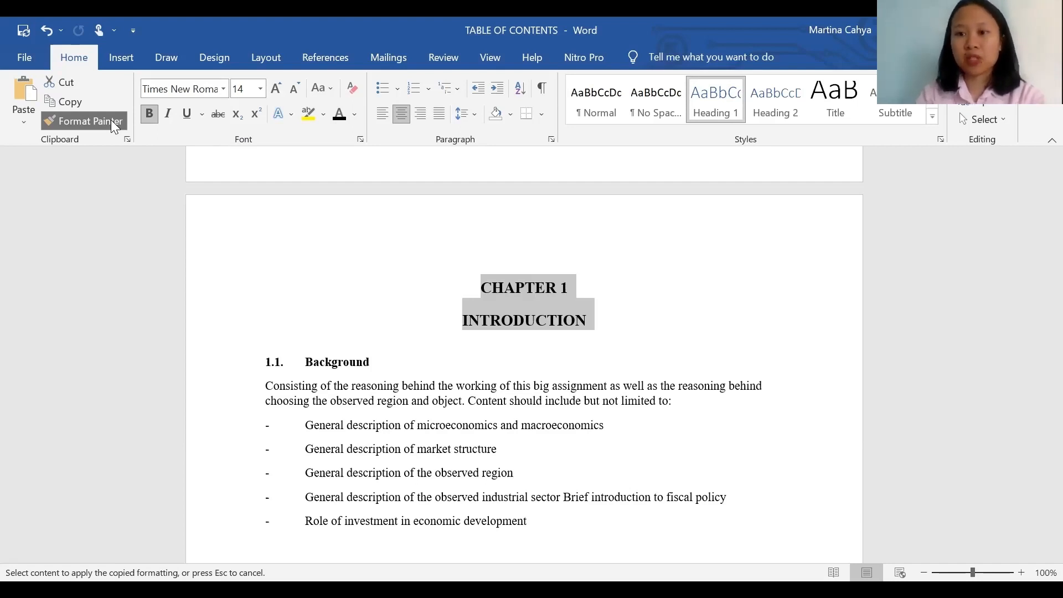
pyautogui.scroll(-6, 602, 367)
pyautogui.scroll(-8, 602, 367)
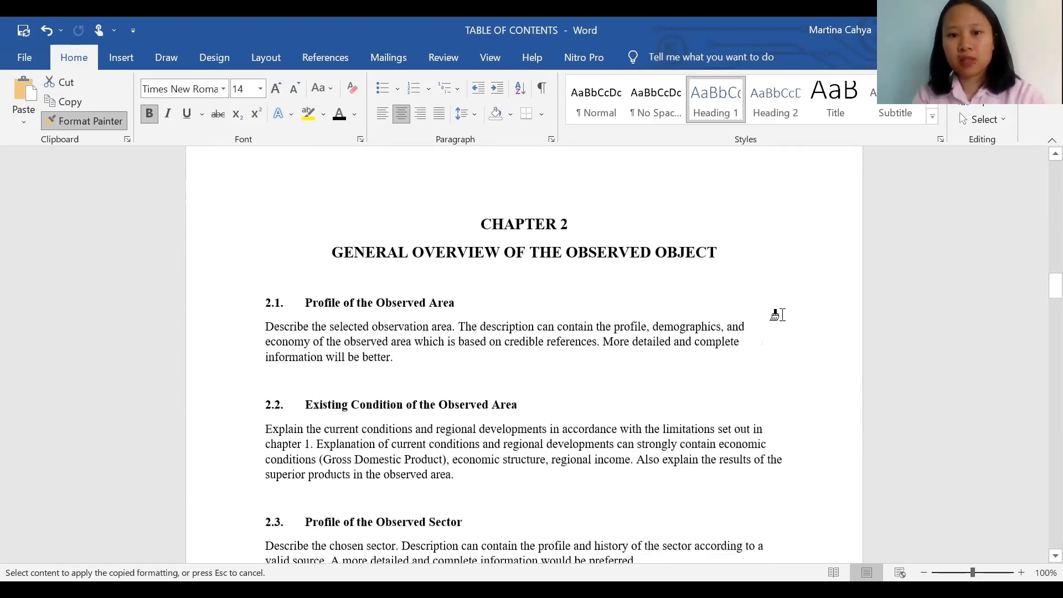
pyautogui.moveTo(712, 254)
pyautogui.mouseDown()
pyautogui.moveTo(473, 209)
pyautogui.moveTo(482, 218)
pyautogui.mouseUp()
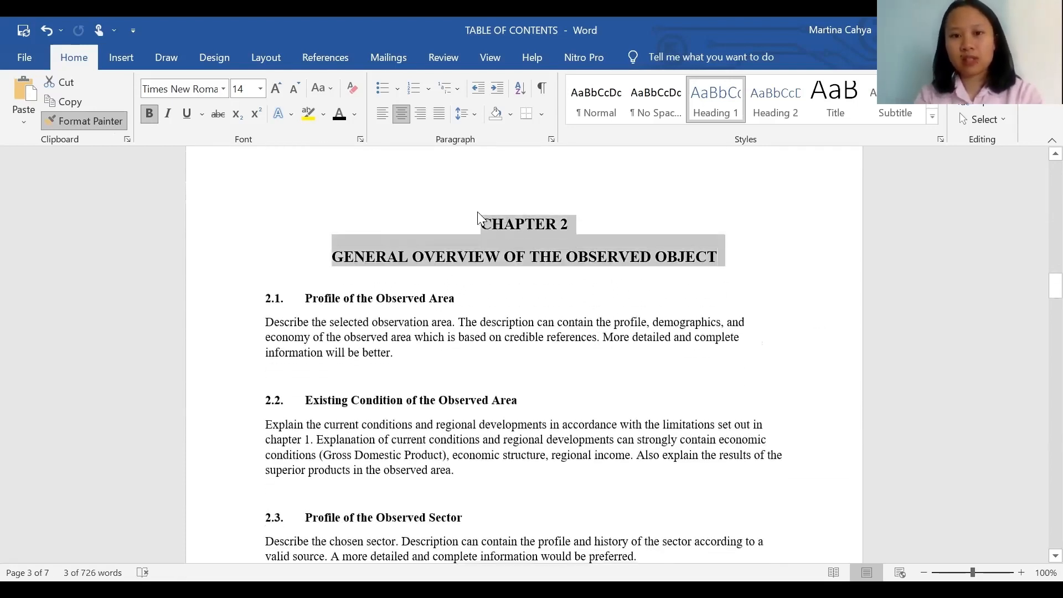
pyautogui.moveTo(594, 271); pyautogui.dragTo(596, 271)
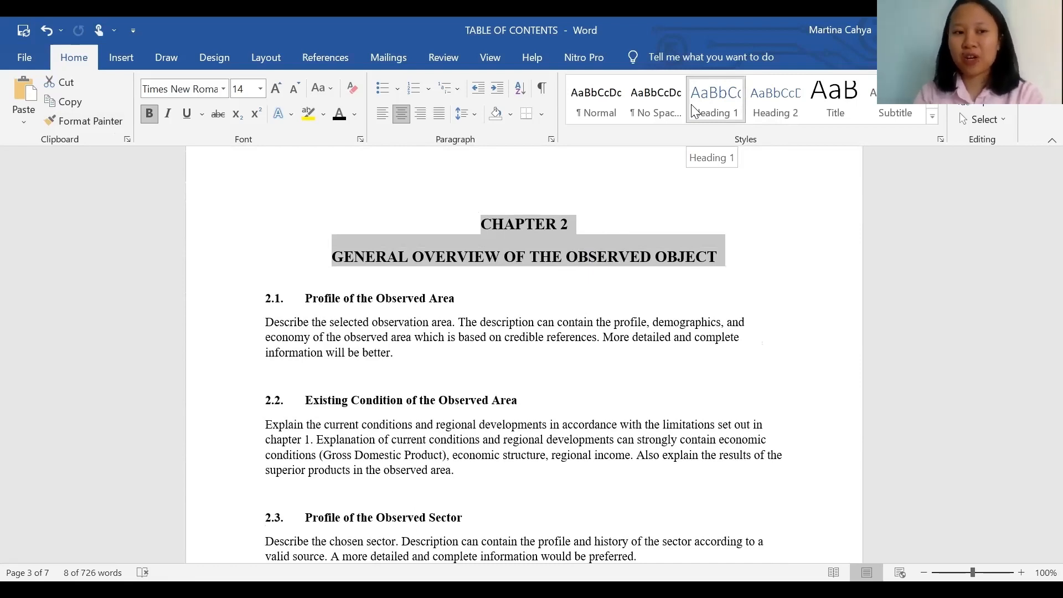
# Copy the chapter title formatting onto the CHAPTER 3 LITERATURE REVIEW and CHAPTER 4 METHODOLOGY titles with Format Painter.
pyautogui.click(96, 121)
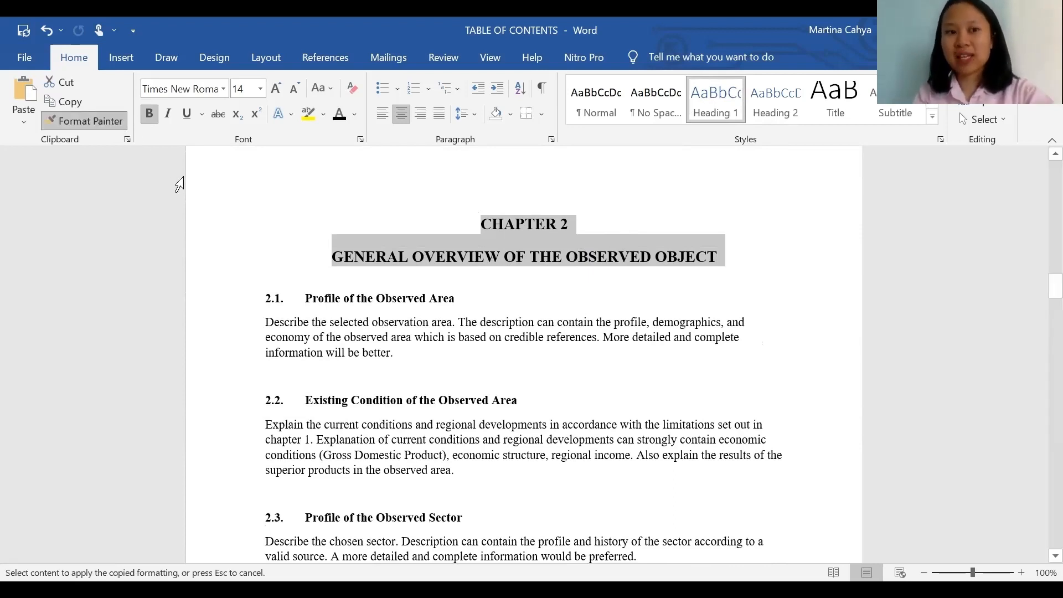
pyautogui.scroll(-20, 180, 185)
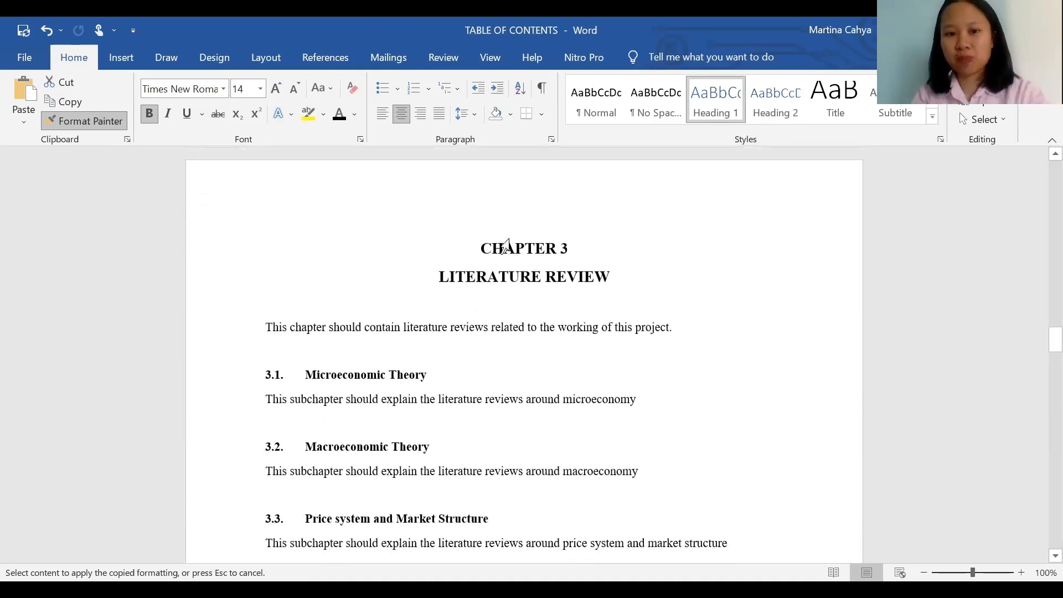
pyautogui.moveTo(641, 288)
pyautogui.mouseDown()
pyautogui.moveTo(536, 277)
pyautogui.moveTo(476, 250)
pyautogui.mouseUp()
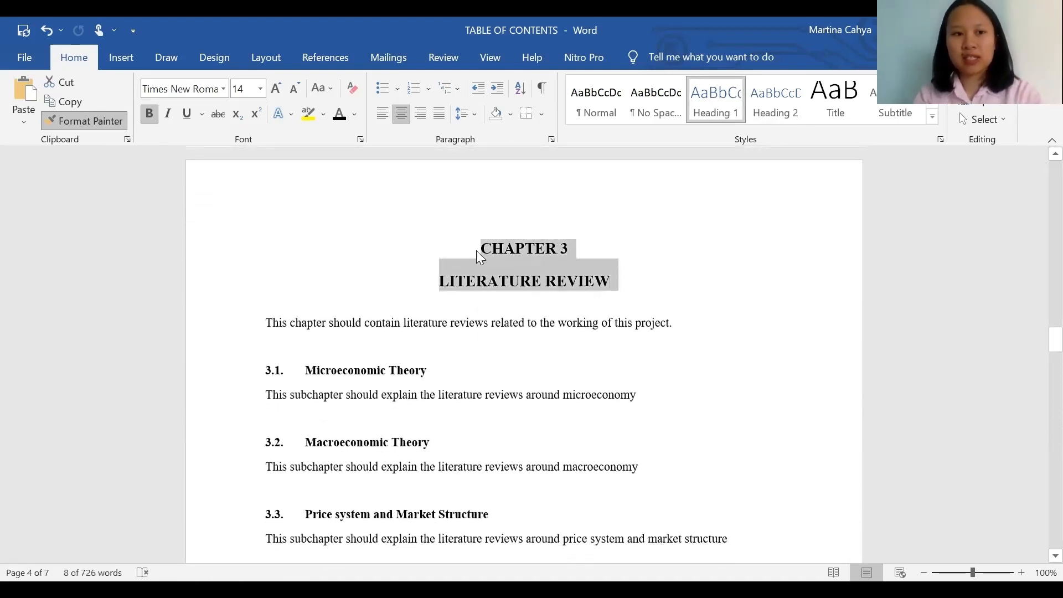
pyautogui.click(83, 120)
pyautogui.scroll(-1, 113, 124)
pyautogui.scroll(-8, 112, 118)
pyautogui.moveTo(598, 438); pyautogui.dragTo(464, 394)
# Copy the chapter title formatting onto the CHAPTER 5 DATA ANALYSIS AND INTERPRETATION title with Format Painter.
pyautogui.click(75, 122)
pyautogui.scroll(-15, 75, 122)
pyautogui.scroll(-15, 75, 122)
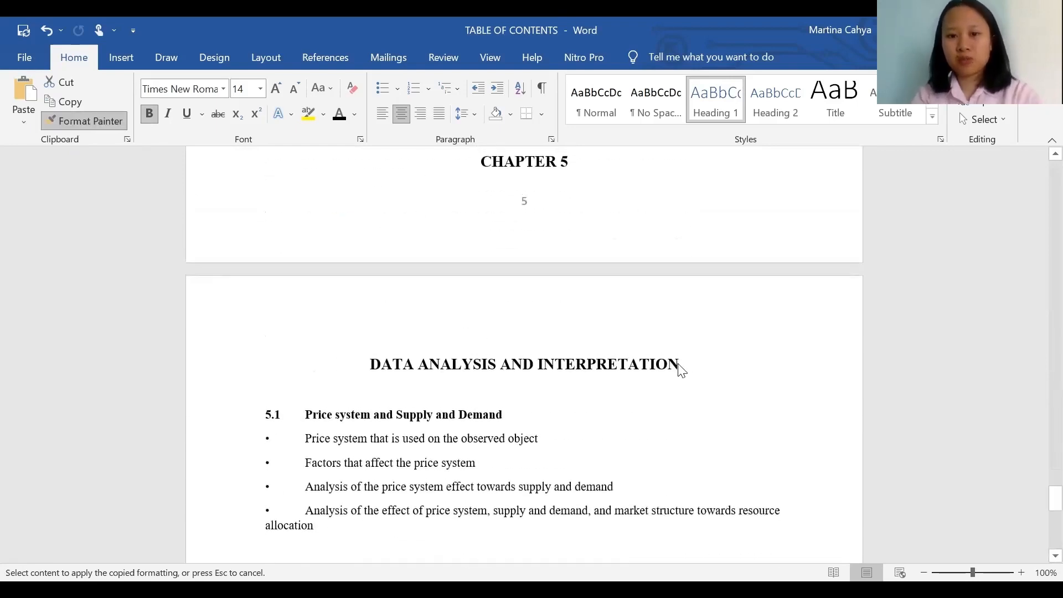
pyautogui.moveTo(686, 368)
pyautogui.mouseDown()
pyautogui.moveTo(475, 227)
pyautogui.moveTo(475, 208)
pyautogui.mouseUp()
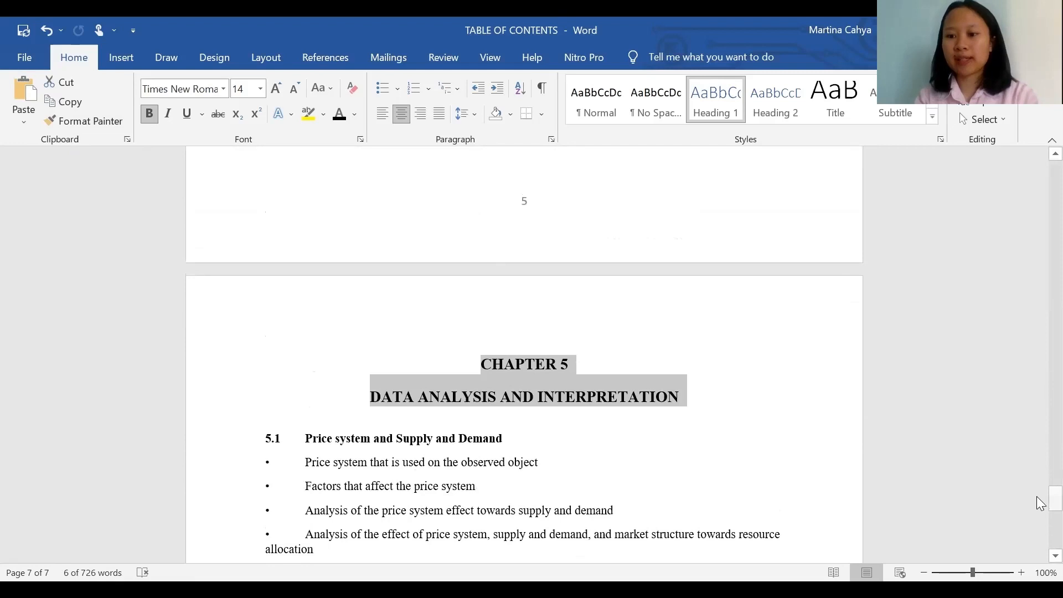
# Apply Heading 2 to the 1.1. Background subheading and format it as Times New Roman, 12 pt, bold and black.
pyautogui.moveTo(1049, 499); pyautogui.dragTo(1028, 226)
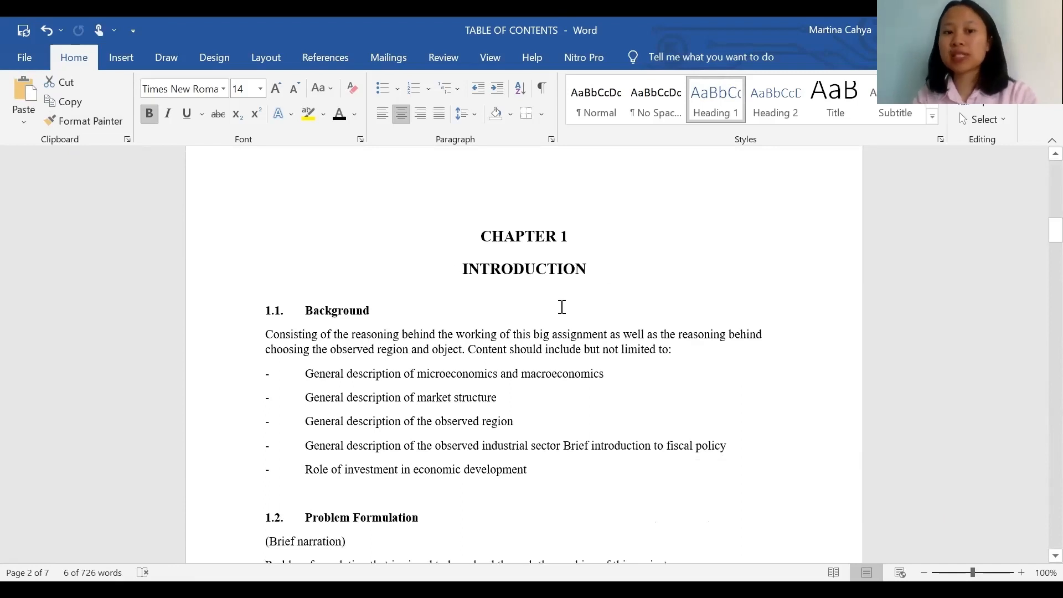
pyautogui.click(419, 316)
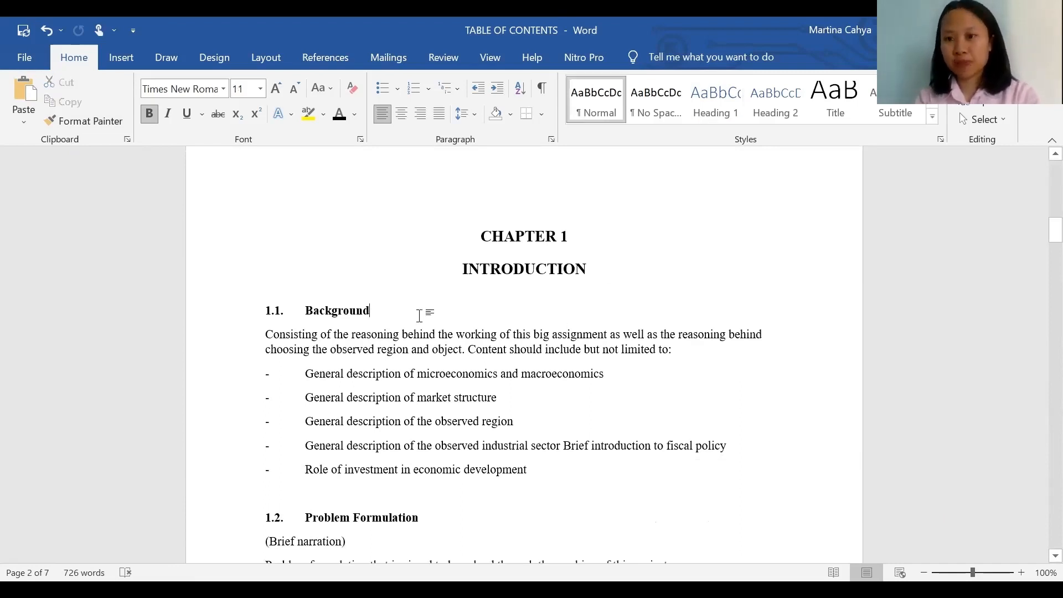
pyautogui.click(249, 315)
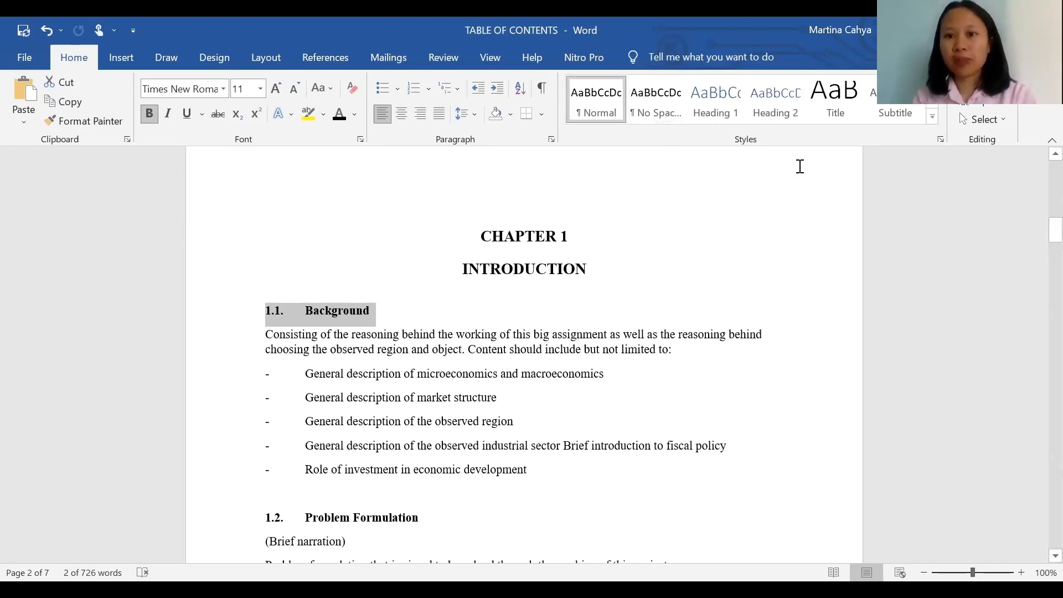
pyautogui.click(777, 104)
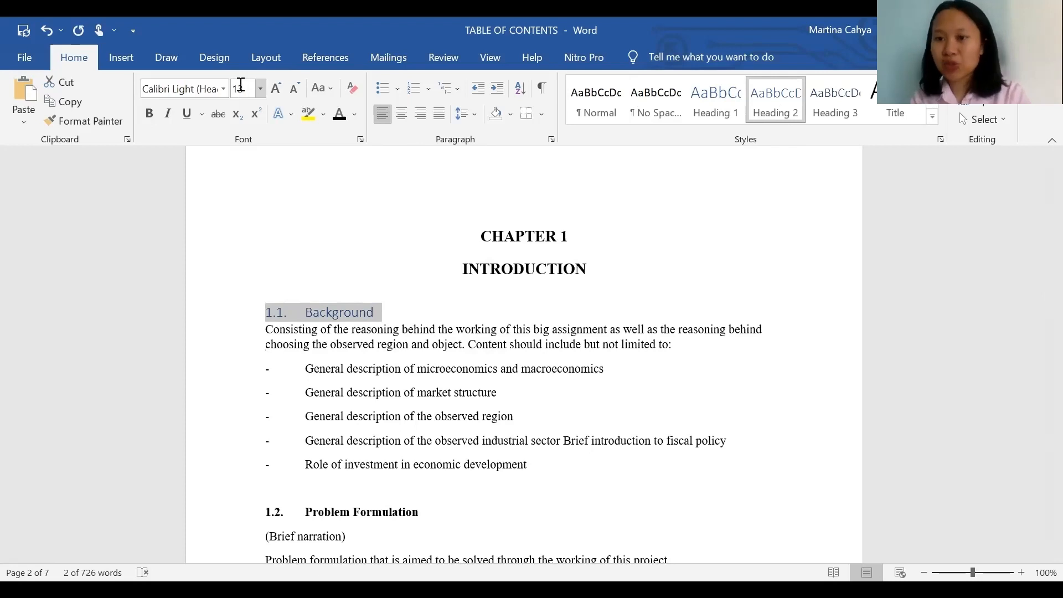
pyautogui.click(221, 89)
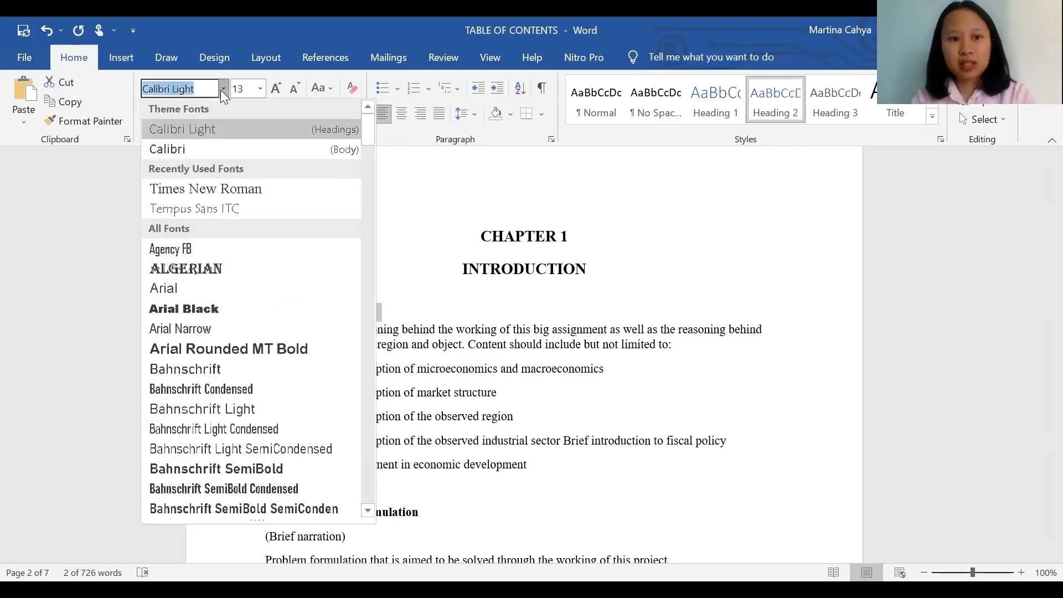
pyautogui.click(216, 189)
pyautogui.click(244, 88)
pyautogui.write('12')
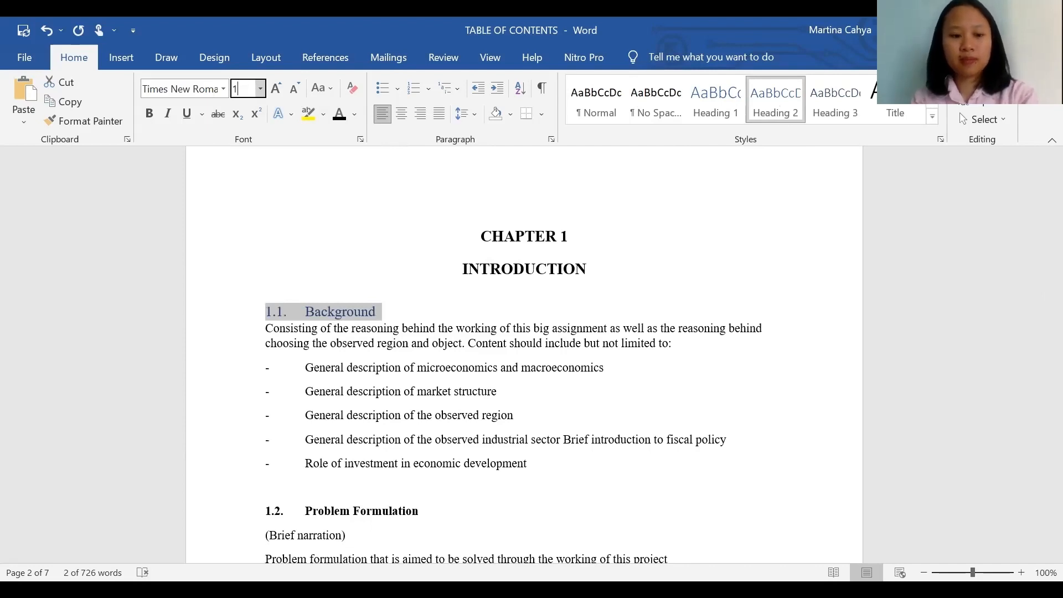
pyautogui.click(150, 113)
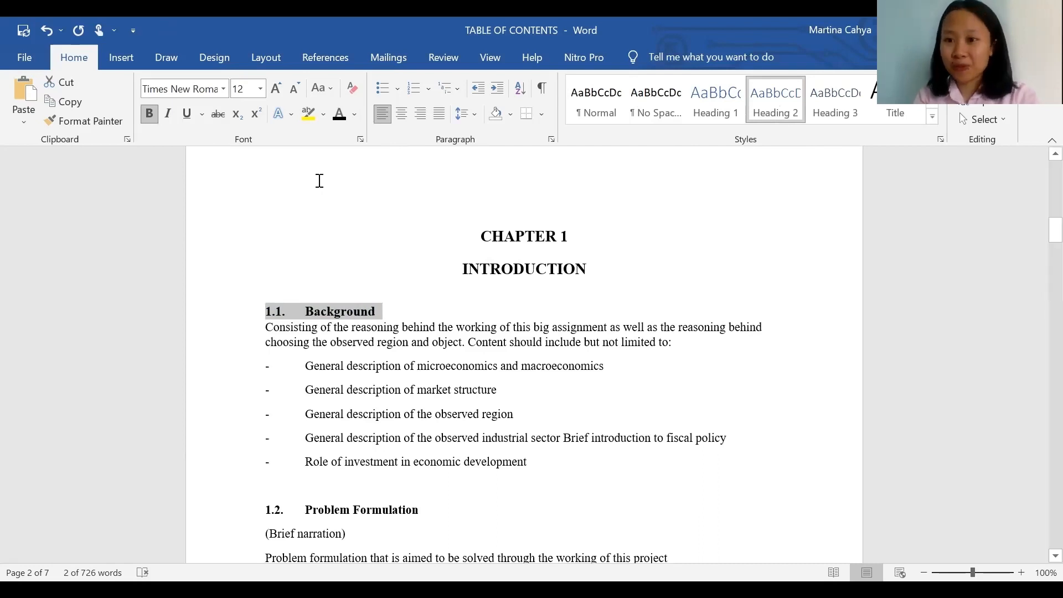
# Copy the formatting of the 1.1. Background subheading onto the 1.2. Problem Formulation subheading with Format Painter.
pyautogui.click(102, 119)
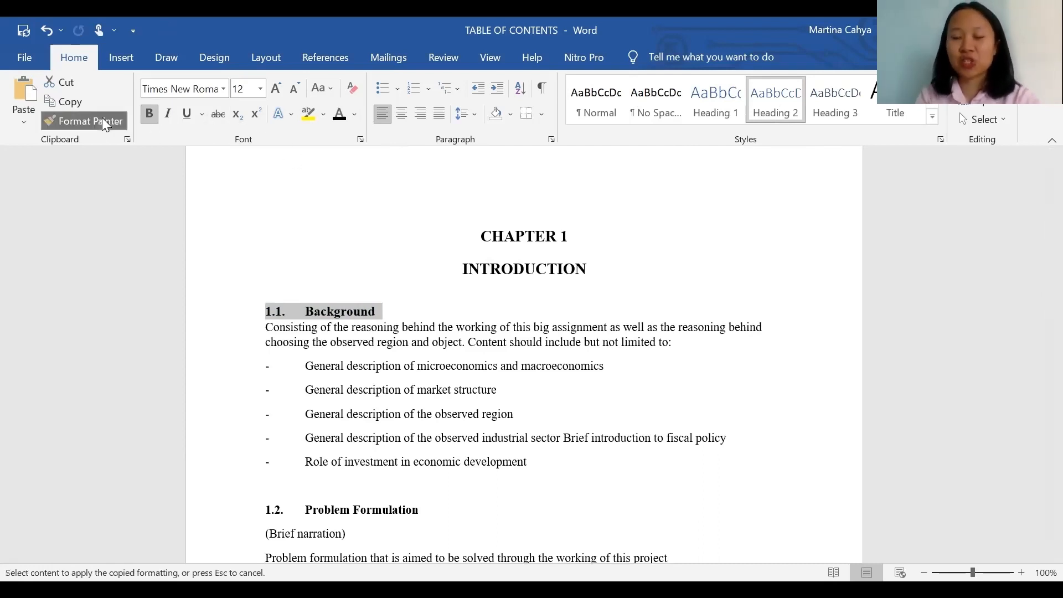
pyautogui.scroll(-14, 102, 118)
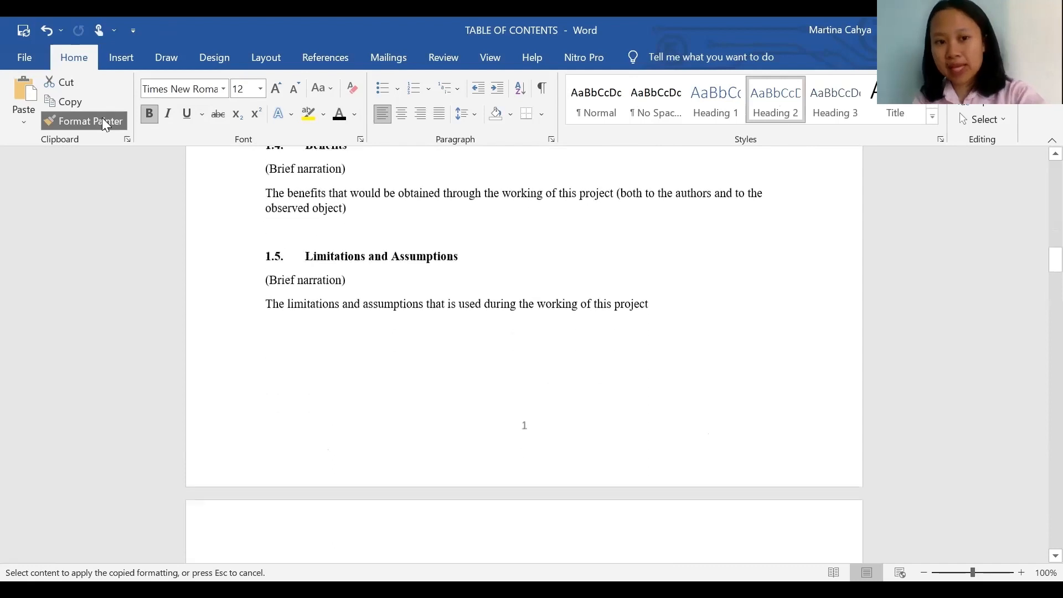
pyautogui.scroll(7, 102, 118)
pyautogui.scroll(8, 102, 117)
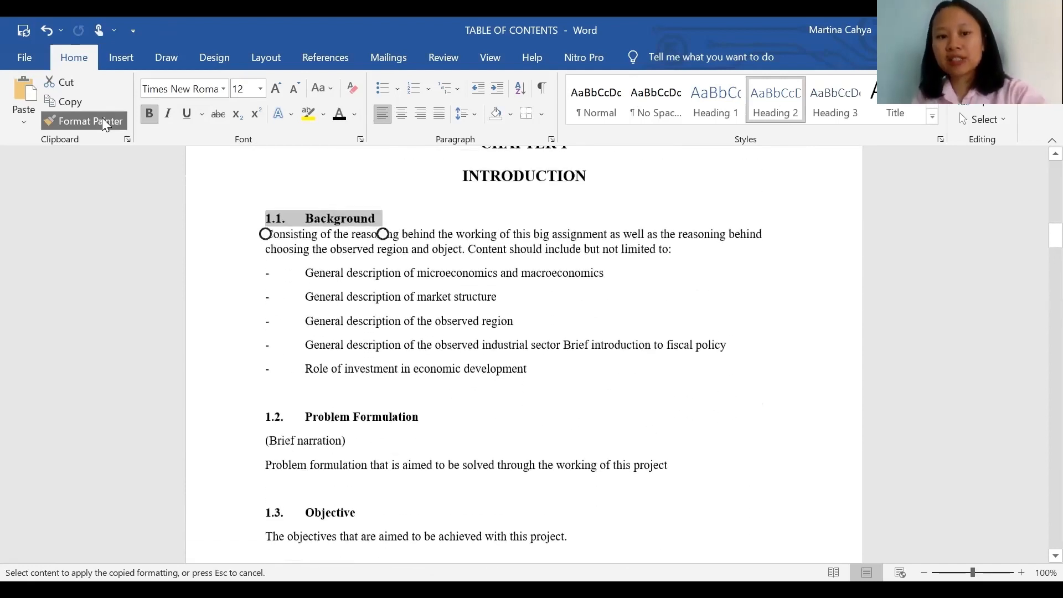
pyautogui.moveTo(437, 425); pyautogui.dragTo(239, 425)
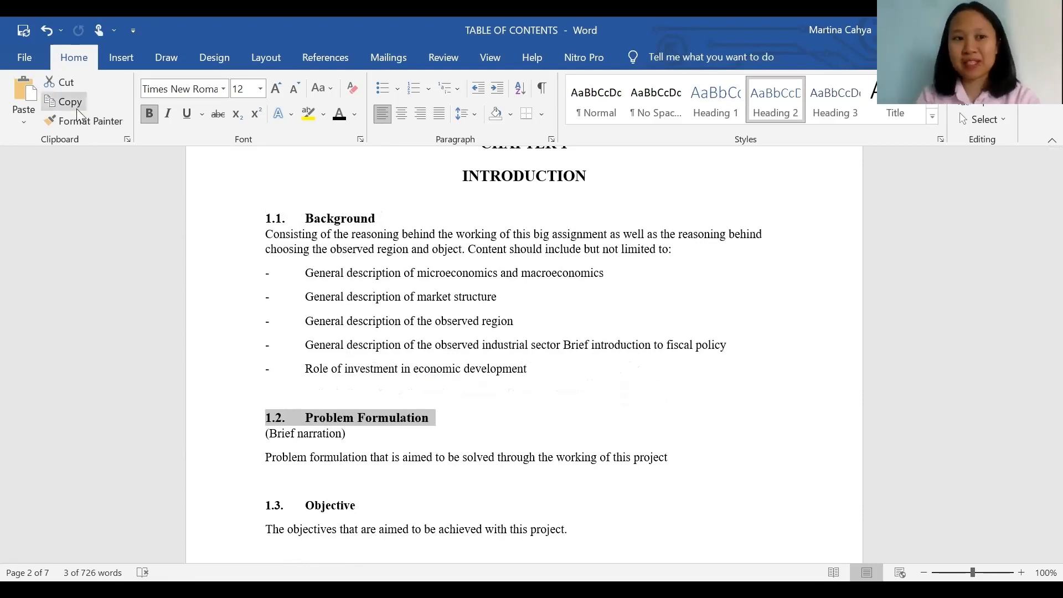
# Copy the subheading formatting onto the 1.3. Objective and 1.4. Benefits subheadings with Format Painter.
pyautogui.click(84, 122)
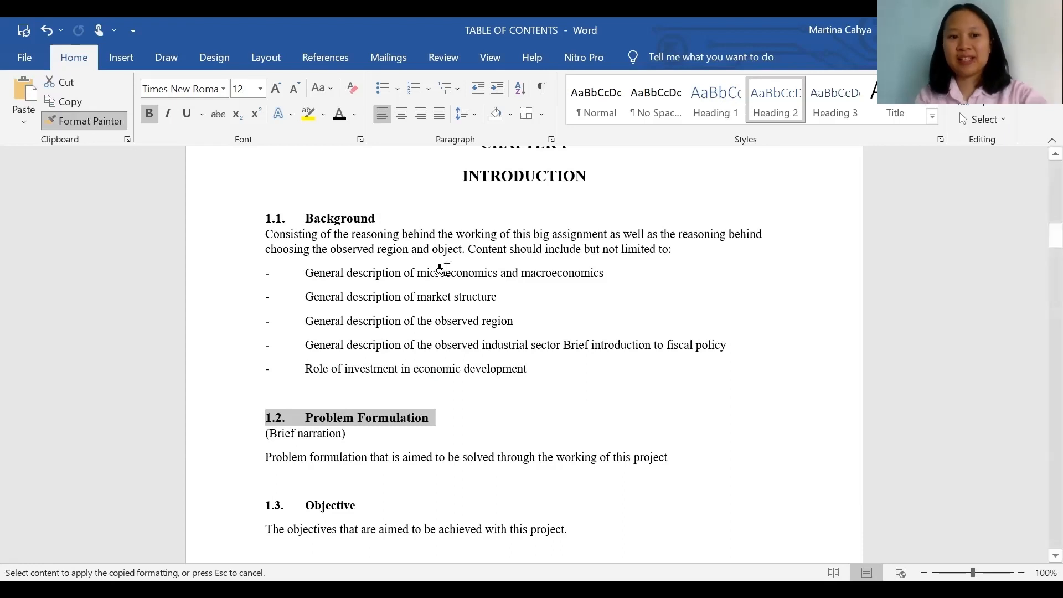
pyautogui.scroll(-3, 447, 268)
pyautogui.click(352, 376)
pyautogui.moveTo(352, 378); pyautogui.dragTo(246, 374)
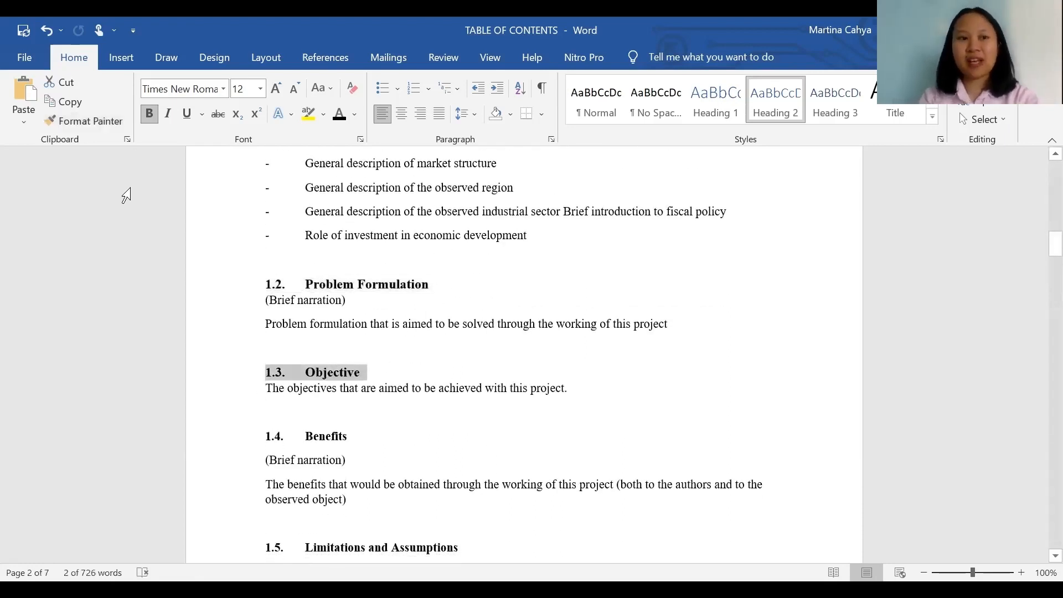
pyautogui.click(88, 121)
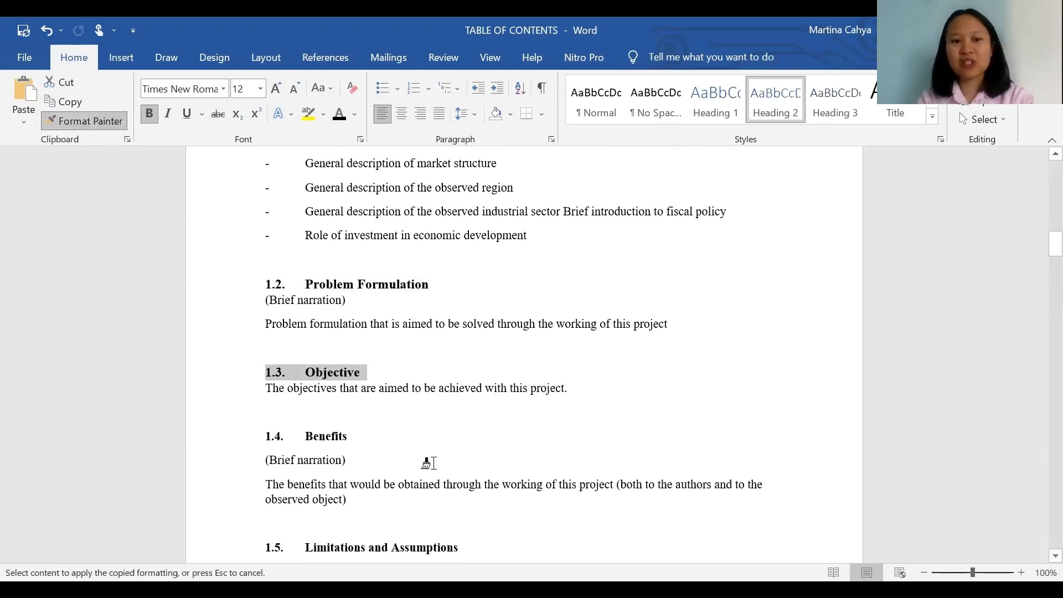
pyautogui.moveTo(371, 435); pyautogui.dragTo(255, 435)
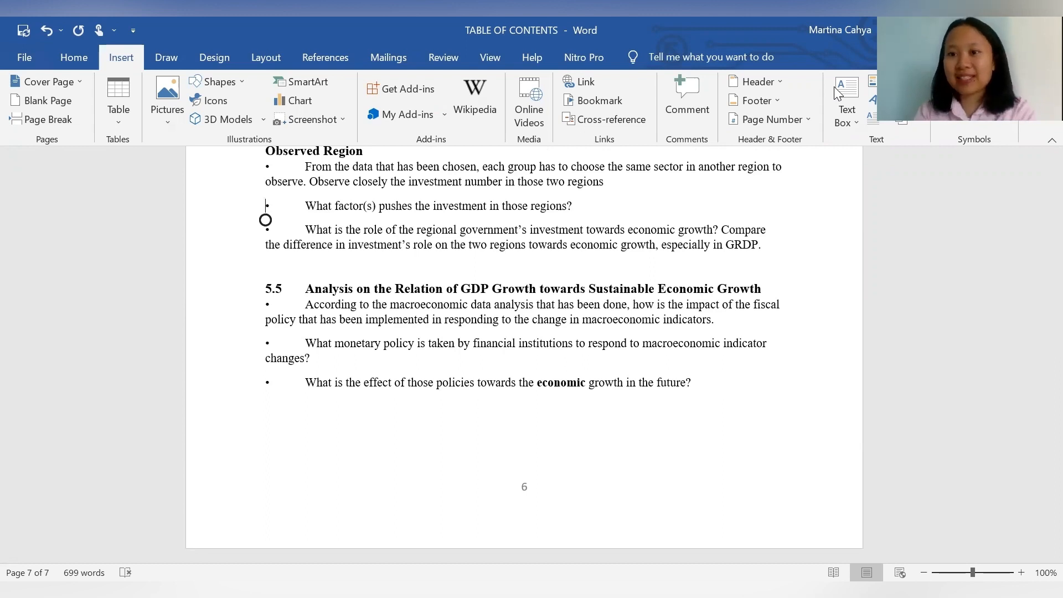
# Return to the TABLE OF CONTENTS page and view the available page number styles for the bottom of the page.
pyautogui.scroll(20, 524, 355)
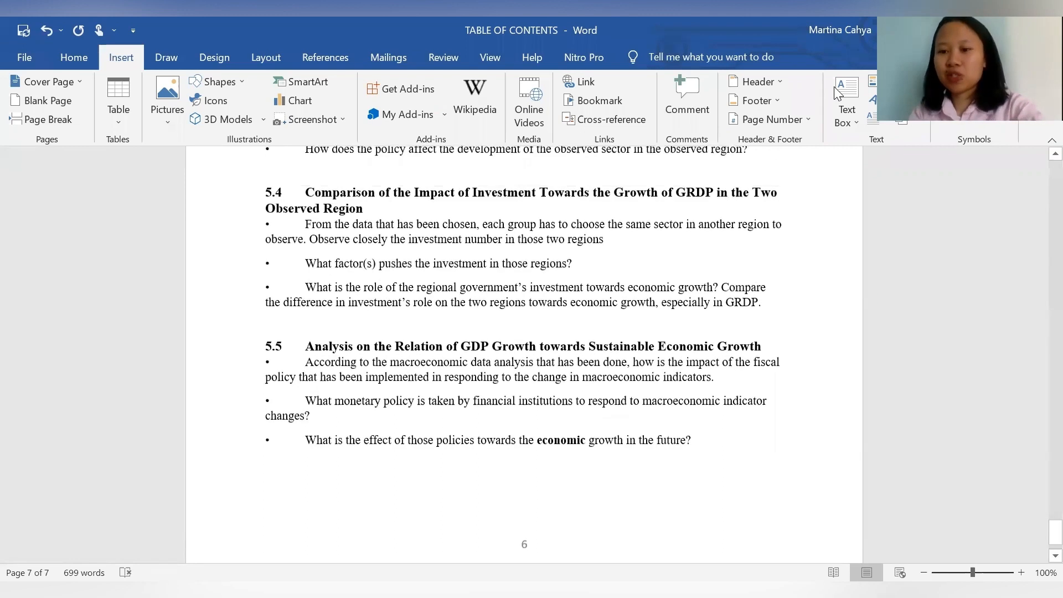
pyautogui.scroll(20, 524, 354)
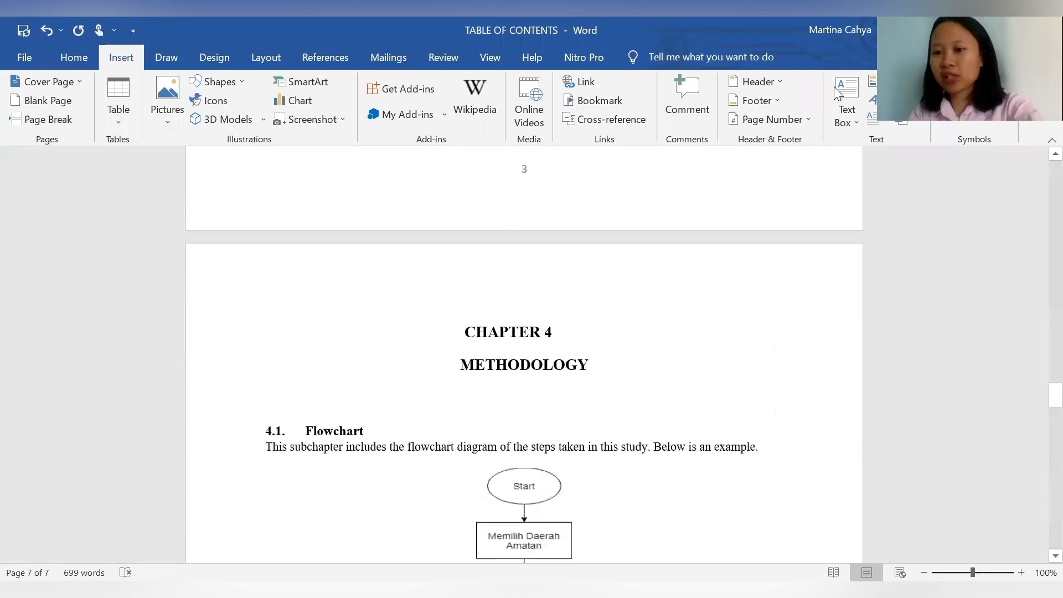
pyautogui.scroll(15, 736, 270)
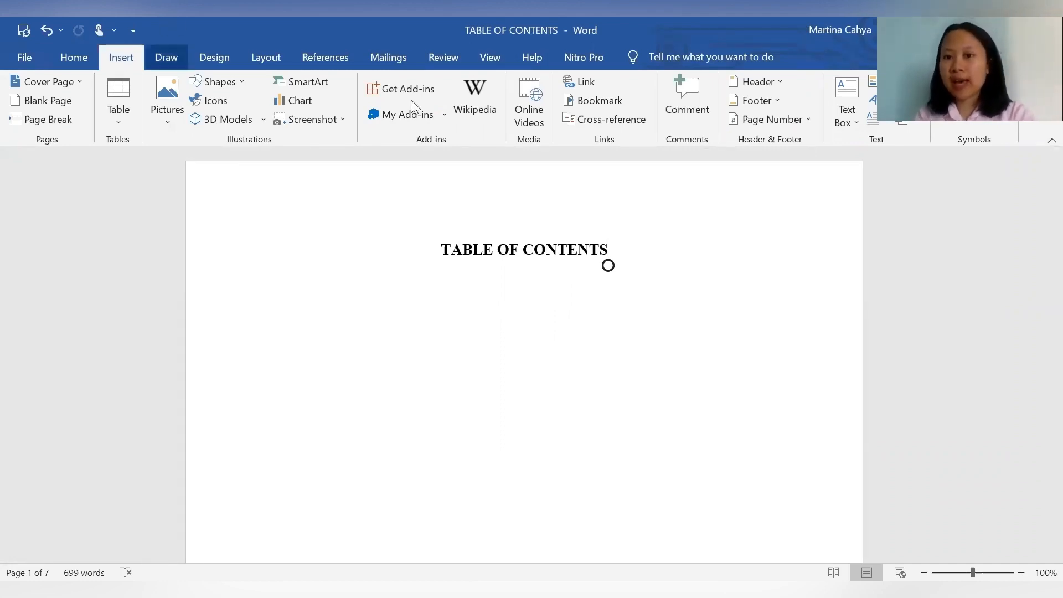
pyautogui.click(805, 121)
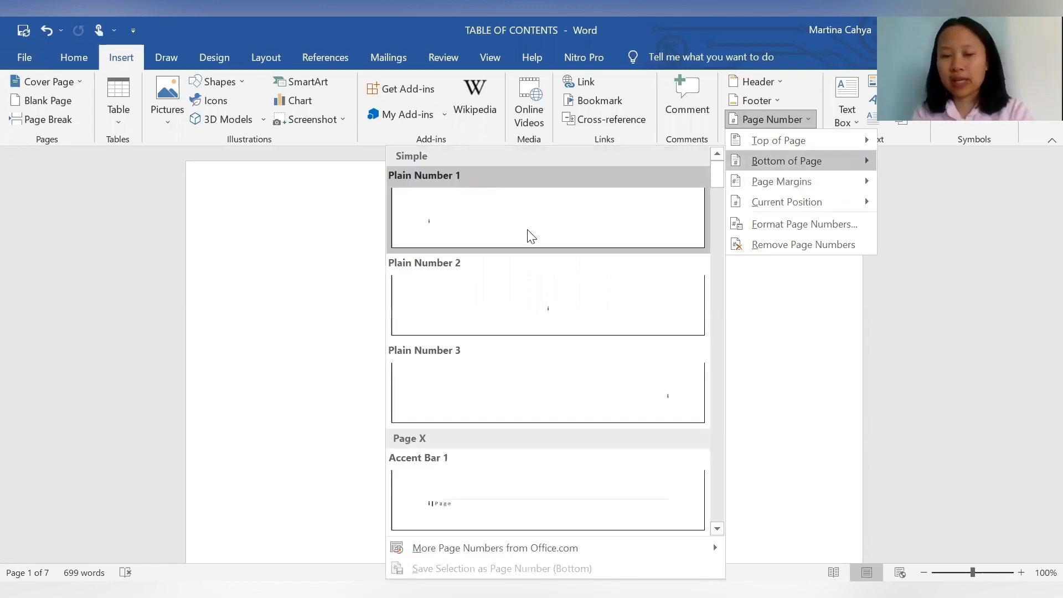
pyautogui.click(885, 334)
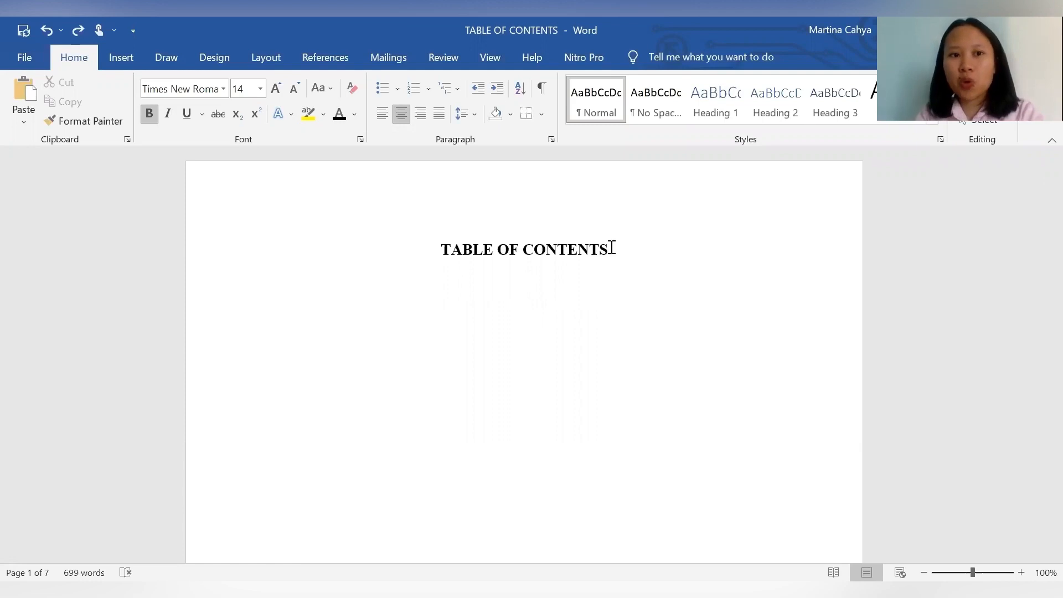
# Insert an Automatic Table 2 table of contents below the TABLE OF CONTENTS title.
pyautogui.click(338, 62)
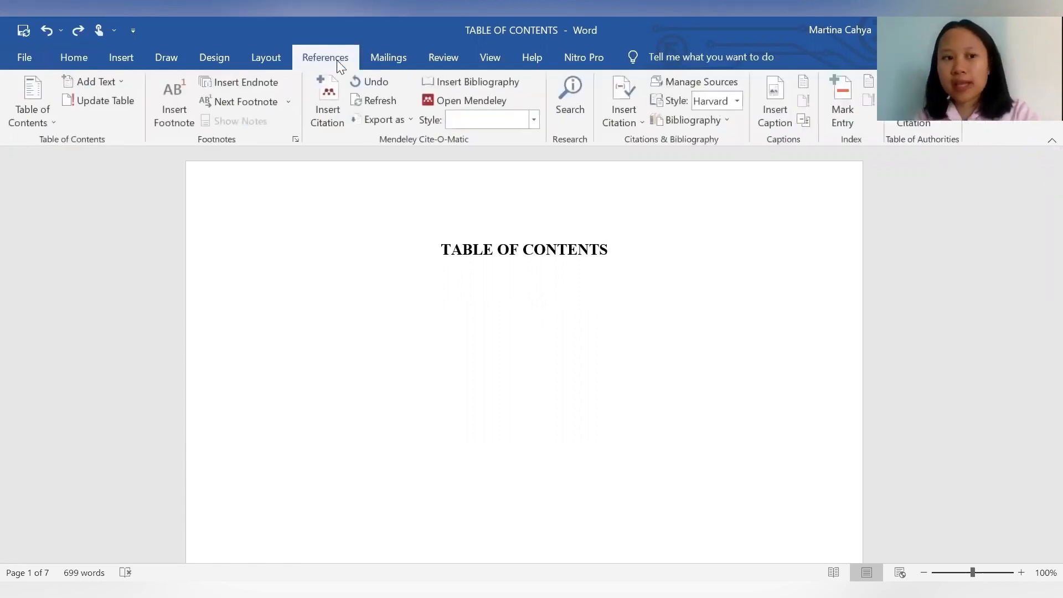
pyautogui.click(48, 122)
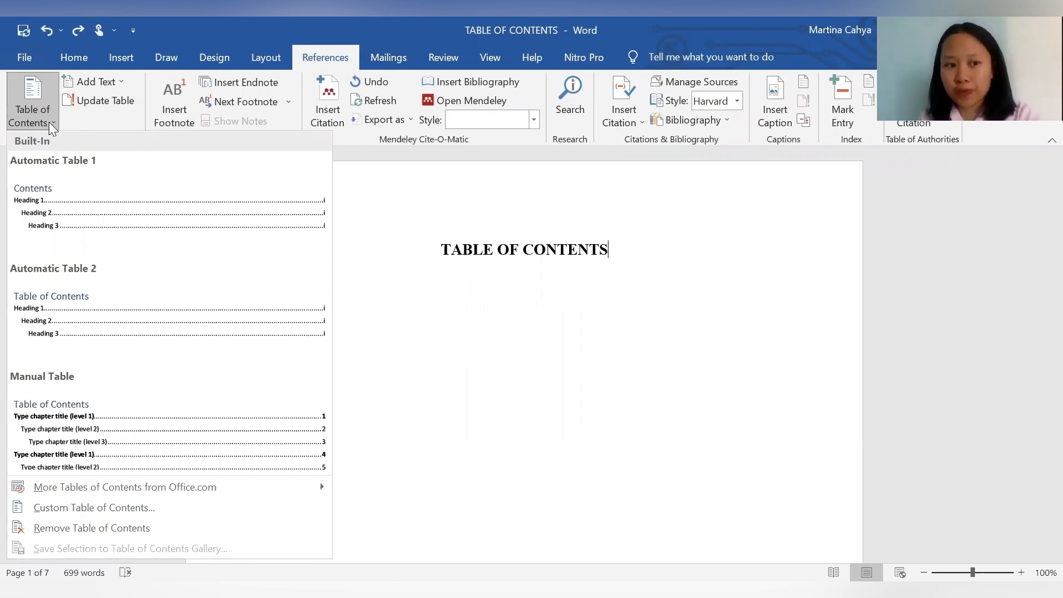
pyautogui.click(123, 294)
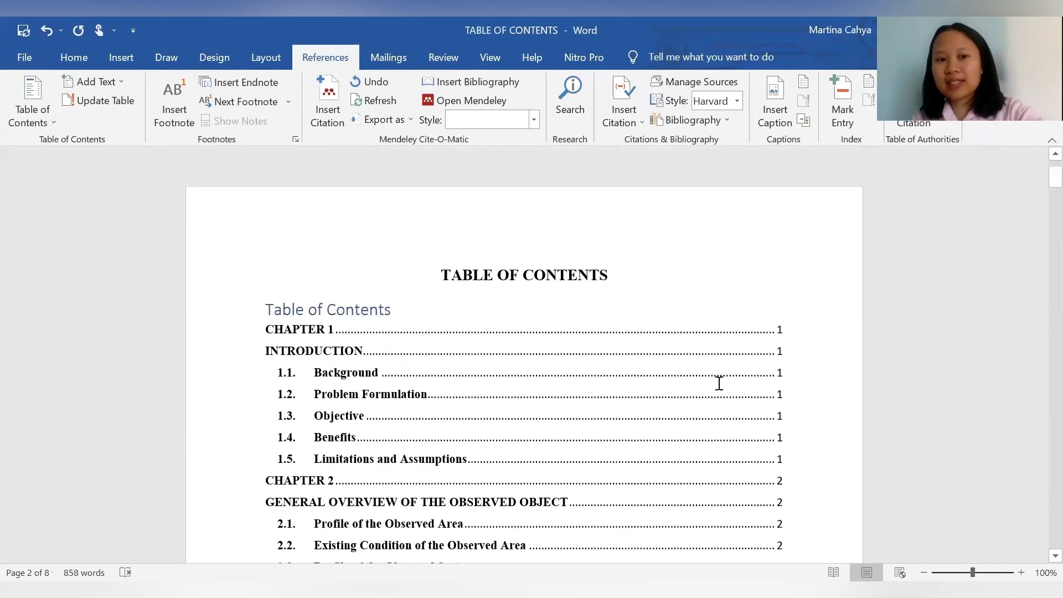
pyautogui.scroll(-1, 719, 383)
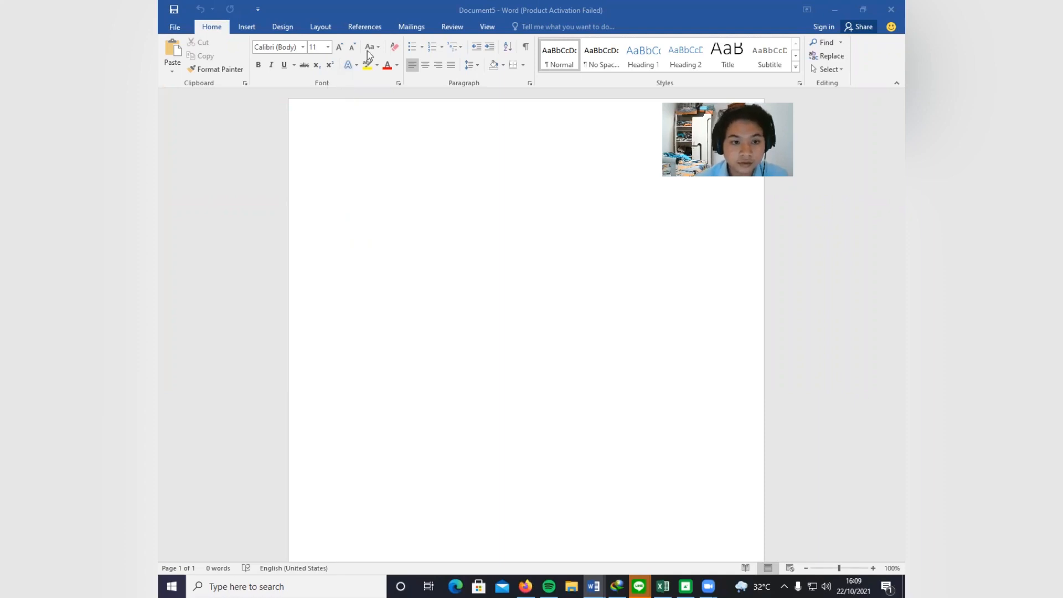
# Start the Step-by-Step Mail Merge Wizard in the blank document with Letters as the document type and proceed to the starting document.
pyautogui.click(412, 27)
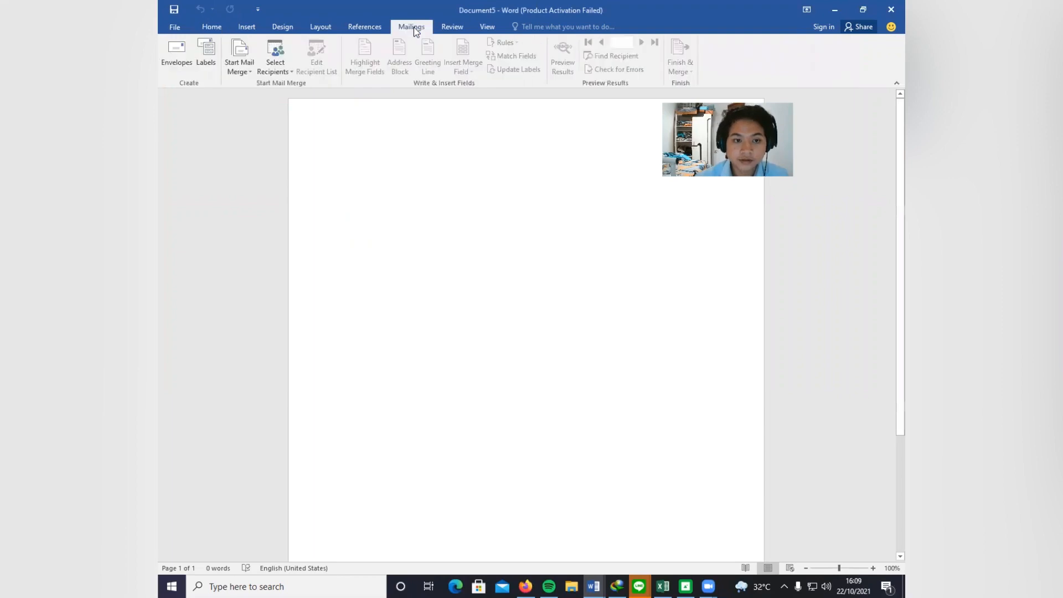
pyautogui.click(249, 67)
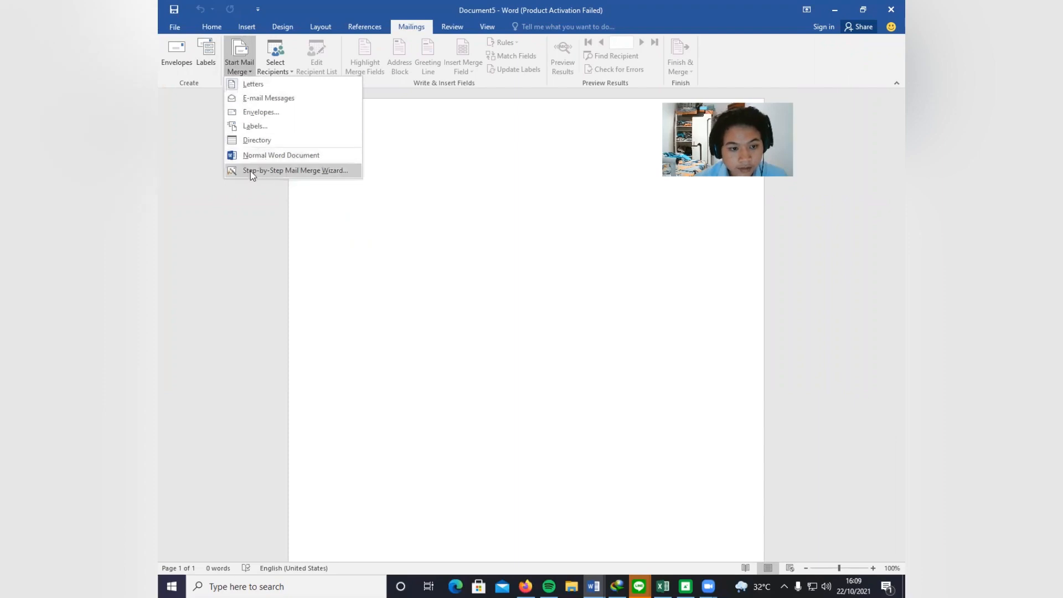
pyautogui.click(302, 170)
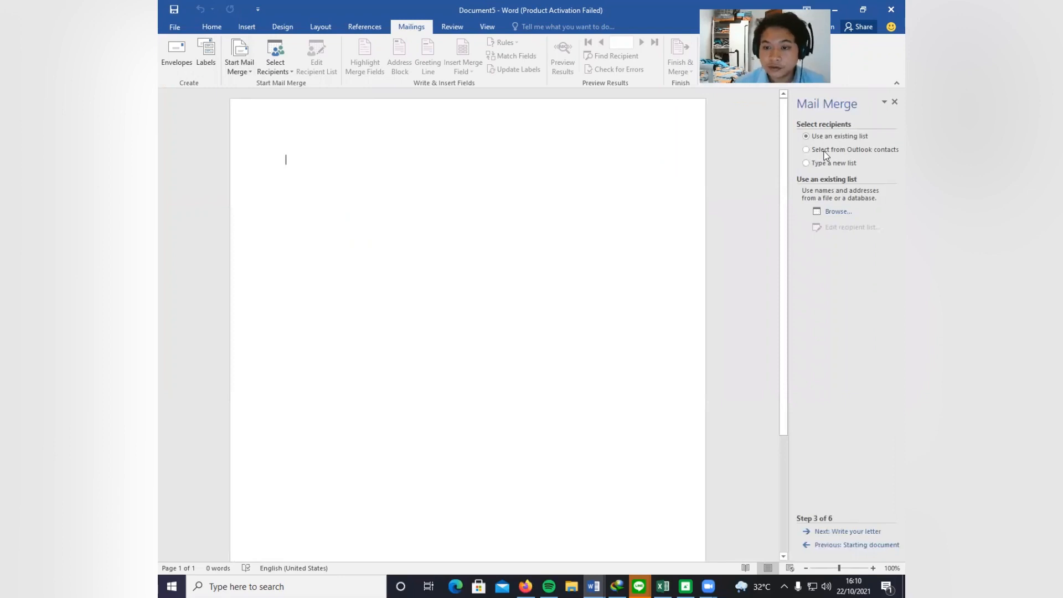
pyautogui.click(852, 545)
pyautogui.click(851, 545)
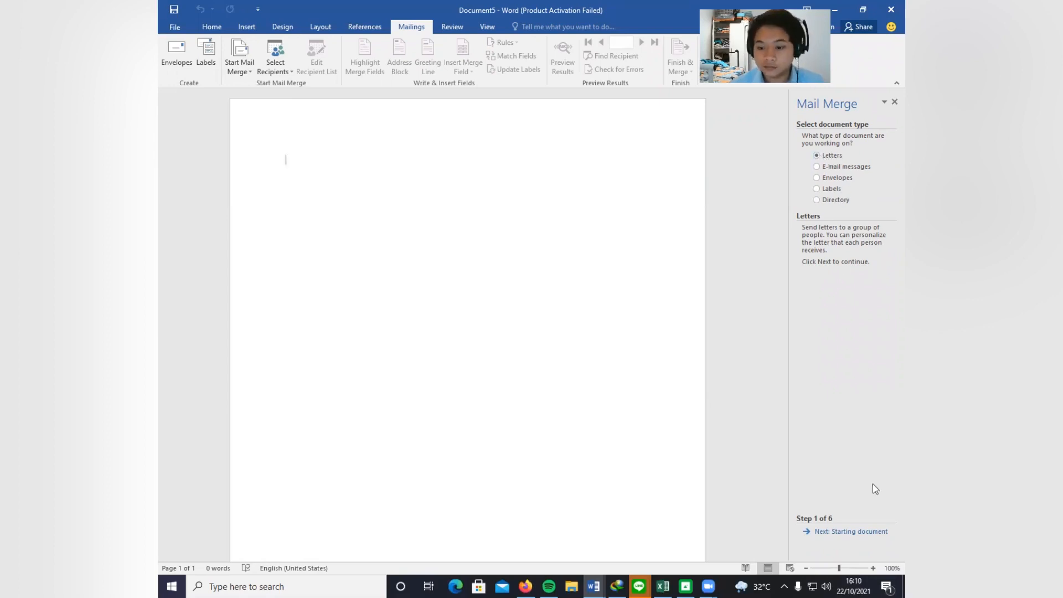
pyautogui.click(850, 532)
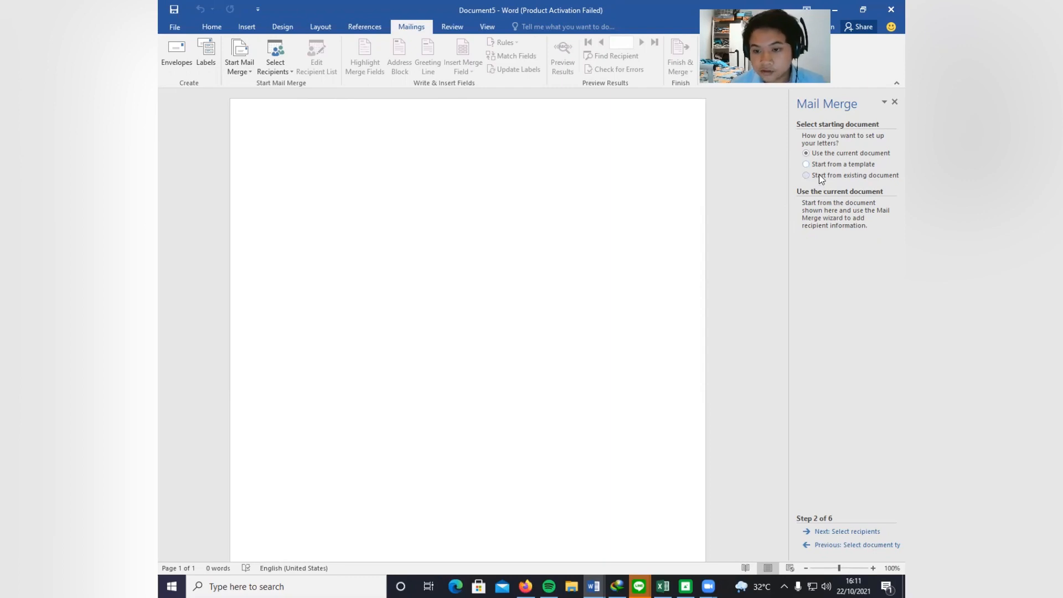
# Use the existing Letter Template file from Documents as the merge's starting document and proceed to recipient selection.
pyautogui.click(825, 176)
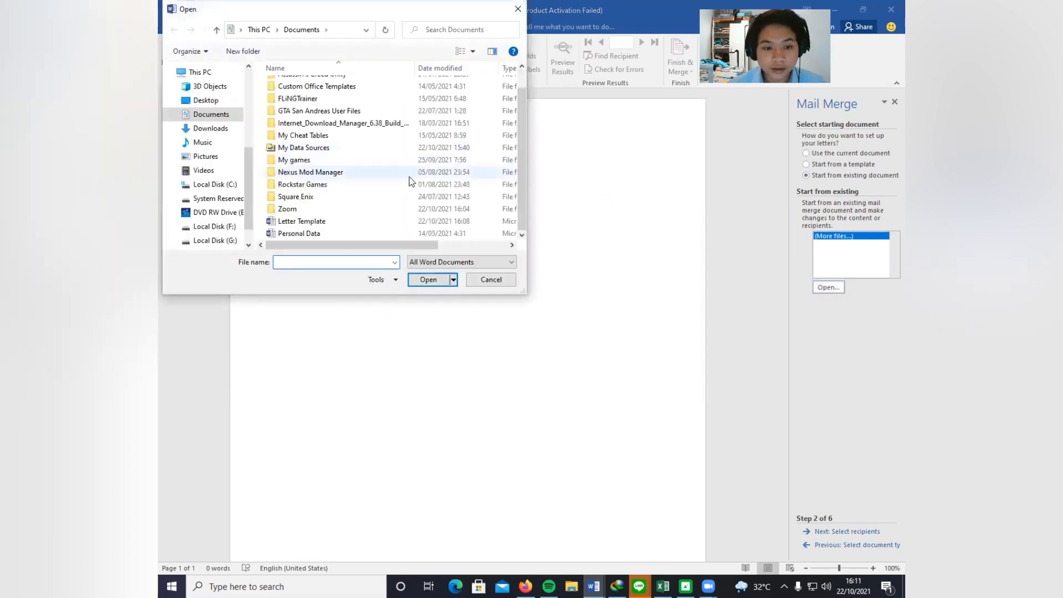
pyautogui.doubleClick(332, 221)
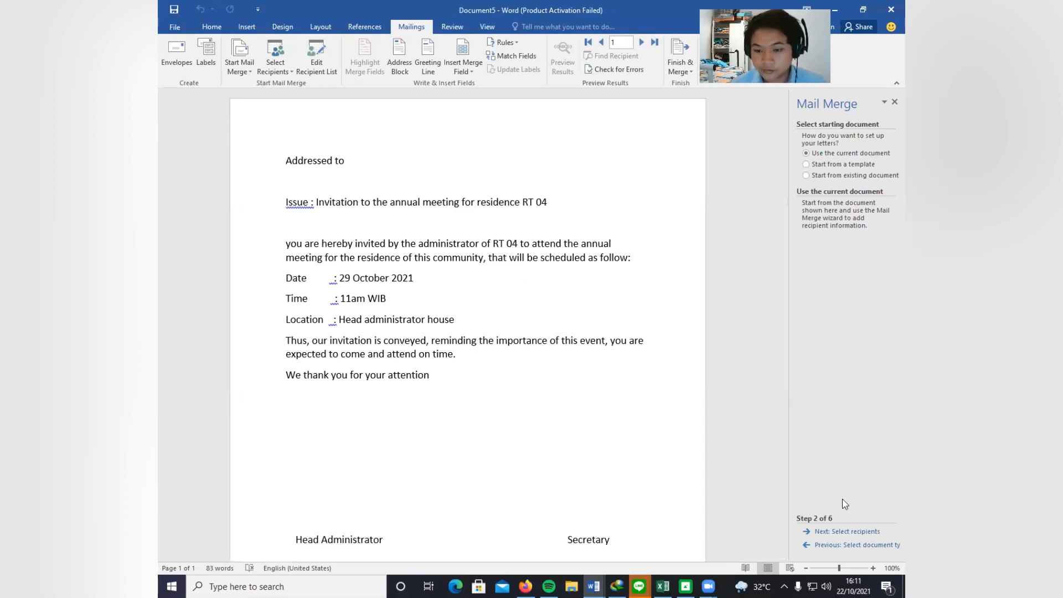
pyautogui.click(849, 532)
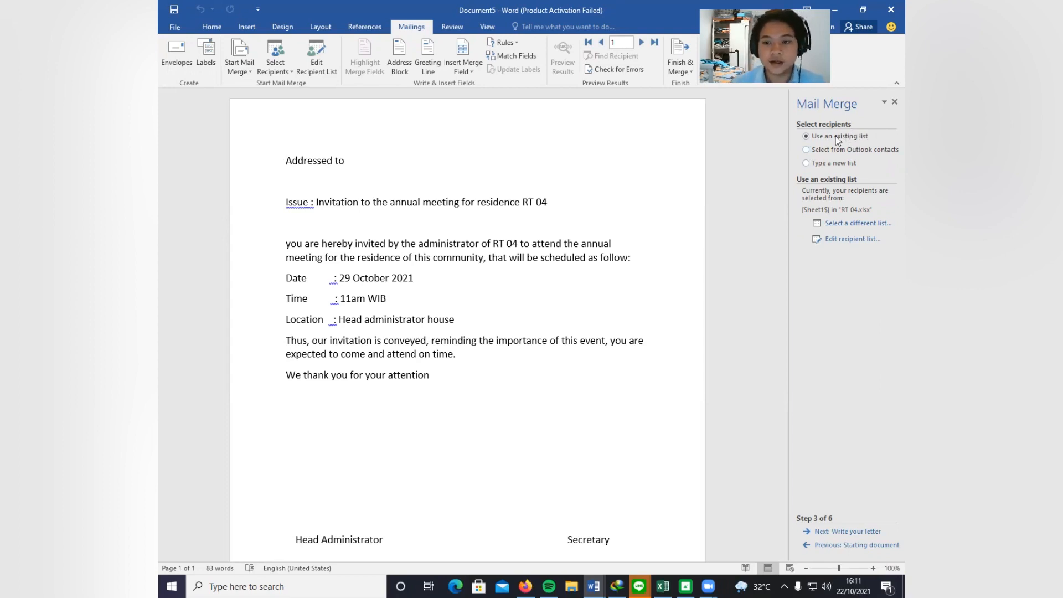
pyautogui.click(839, 164)
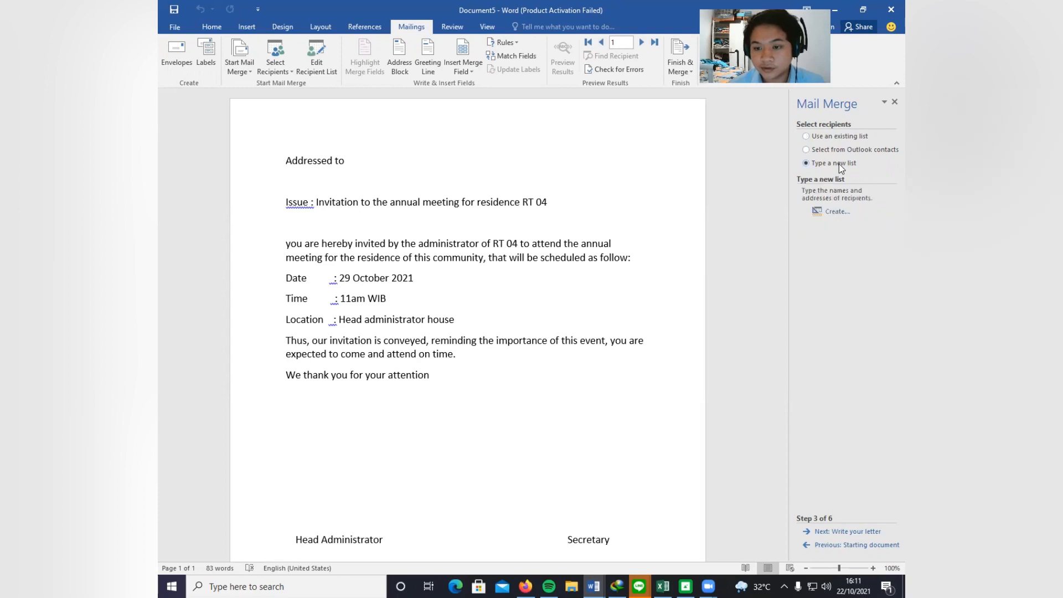
pyautogui.click(835, 211)
pyautogui.moveTo(515, 183); pyautogui.dragTo(517, 140)
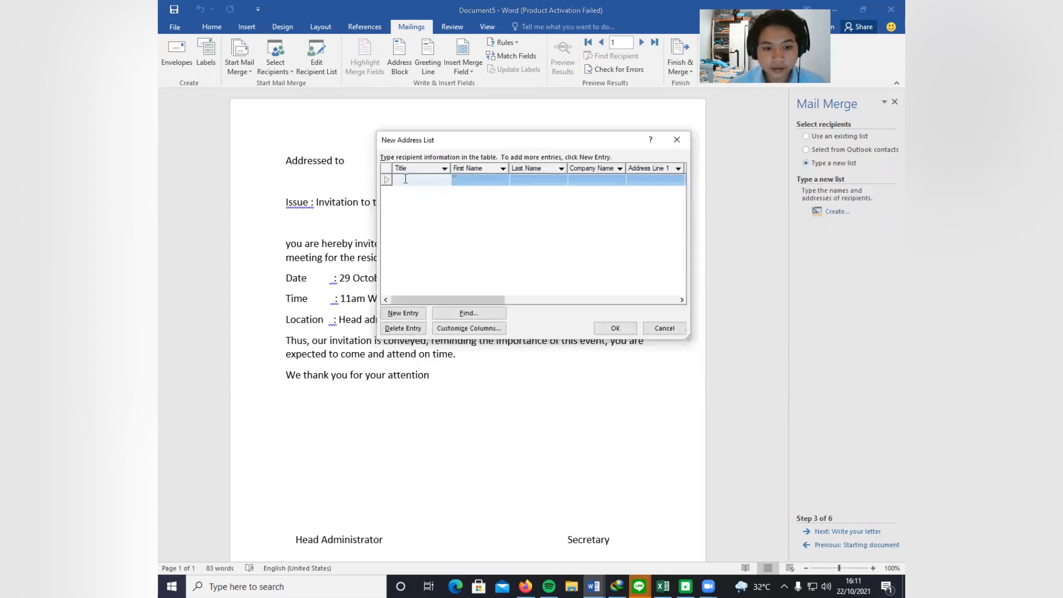
pyautogui.click(465, 182)
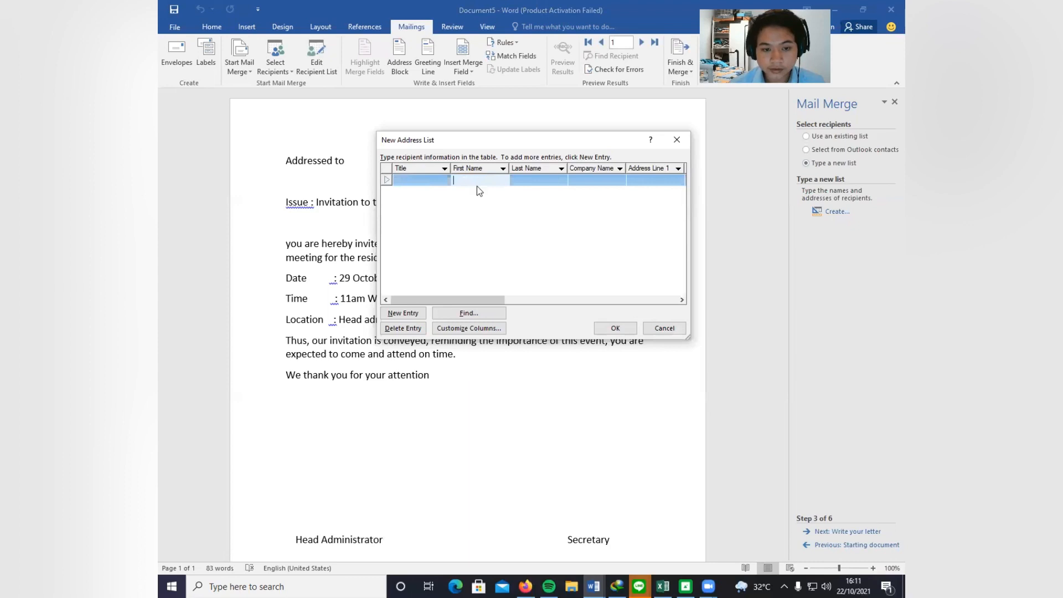
pyautogui.moveTo(502, 305); pyautogui.dragTo(637, 318)
pyautogui.click(820, 213)
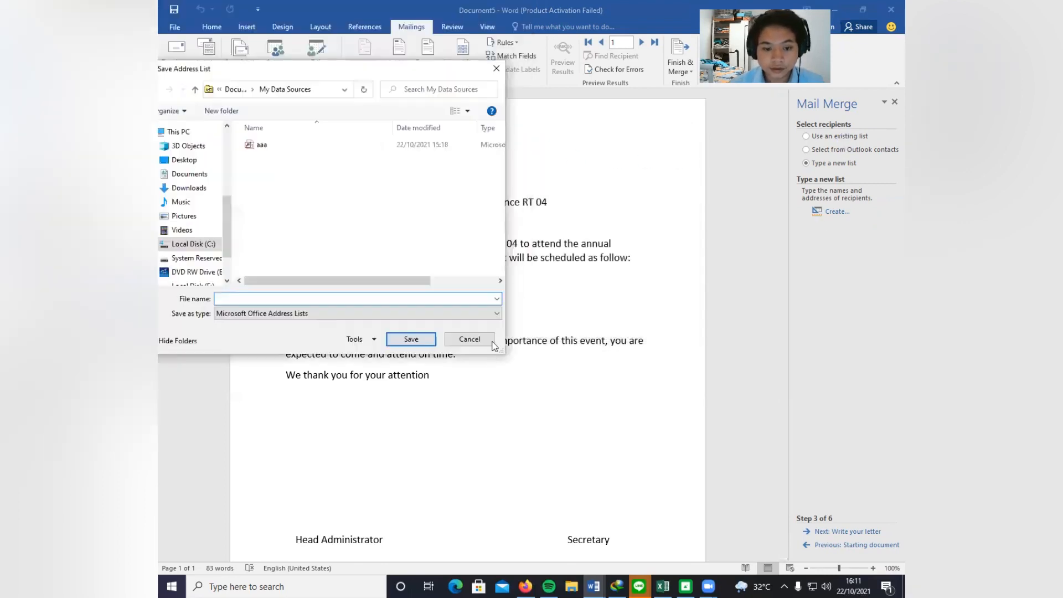
pyautogui.click(469, 340)
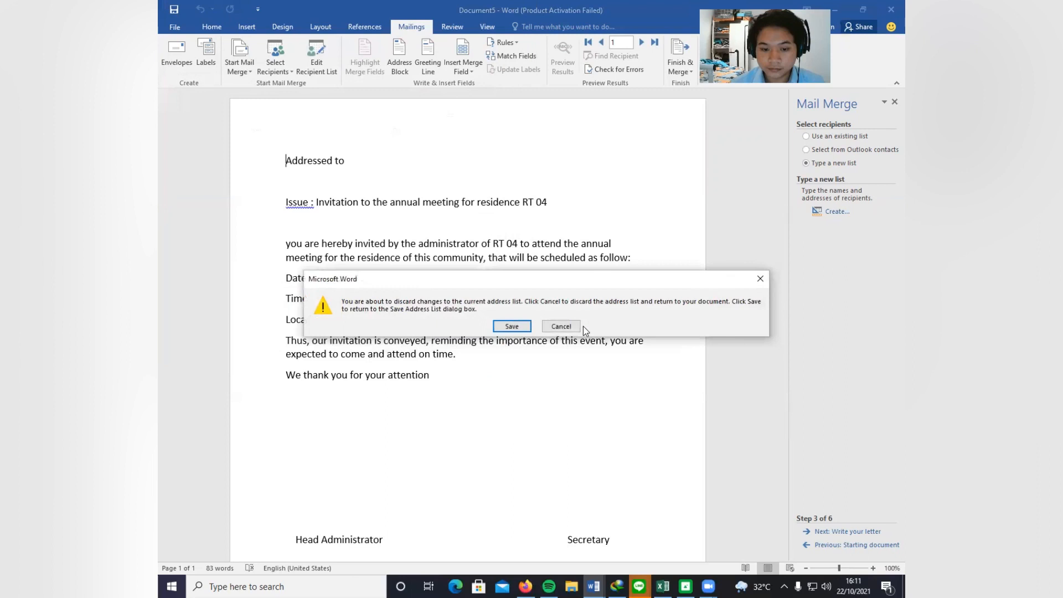
pyautogui.click(560, 326)
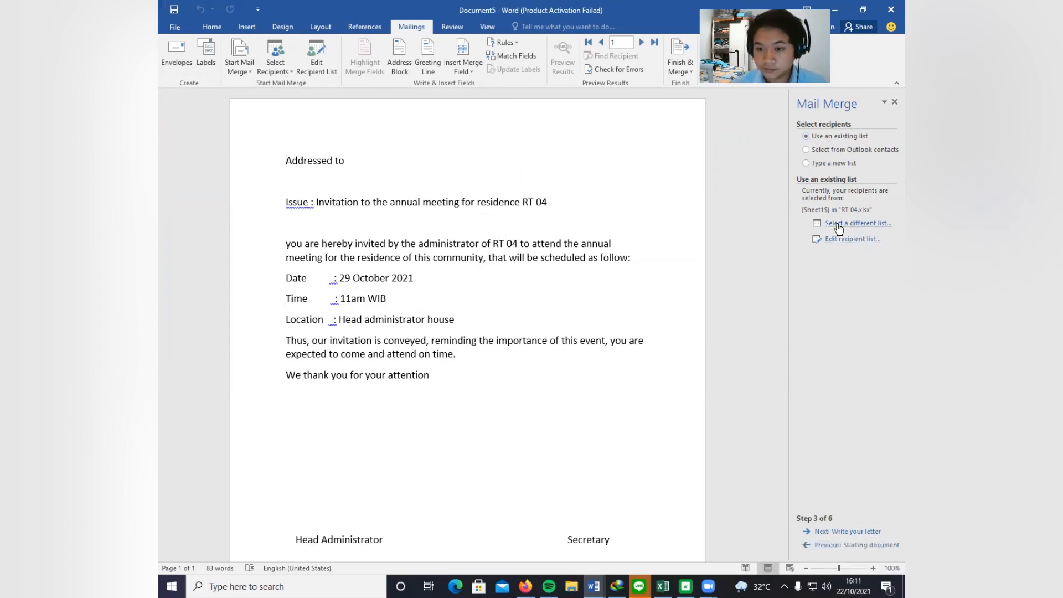
# Select Sheet1$ of the RT 04 workbook in Documents as the recipient list and accept all its recipients.
pyautogui.click(856, 224)
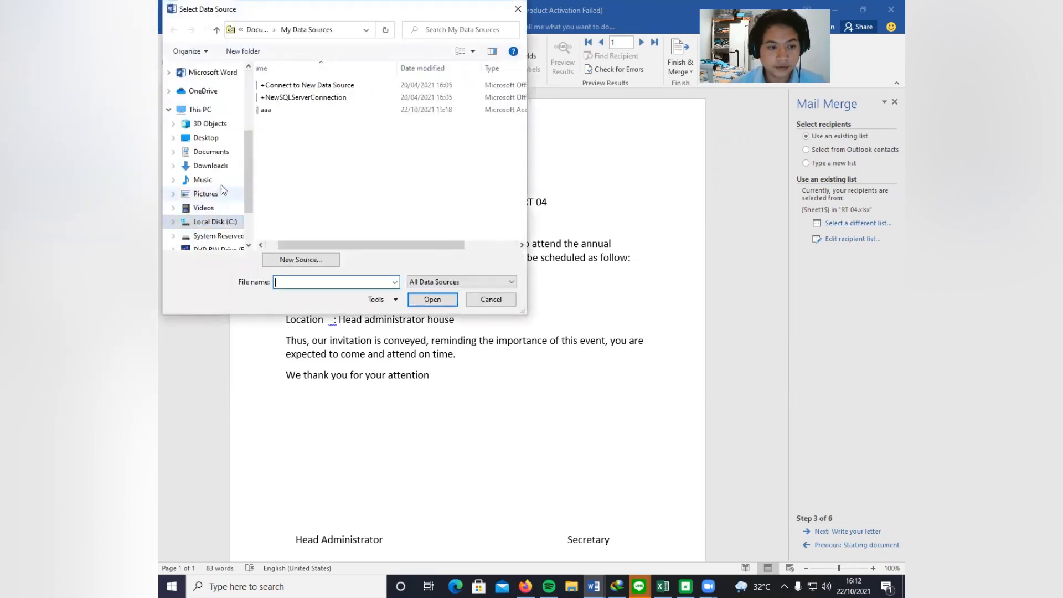
pyautogui.click(211, 151)
pyautogui.scroll(-2, 358, 184)
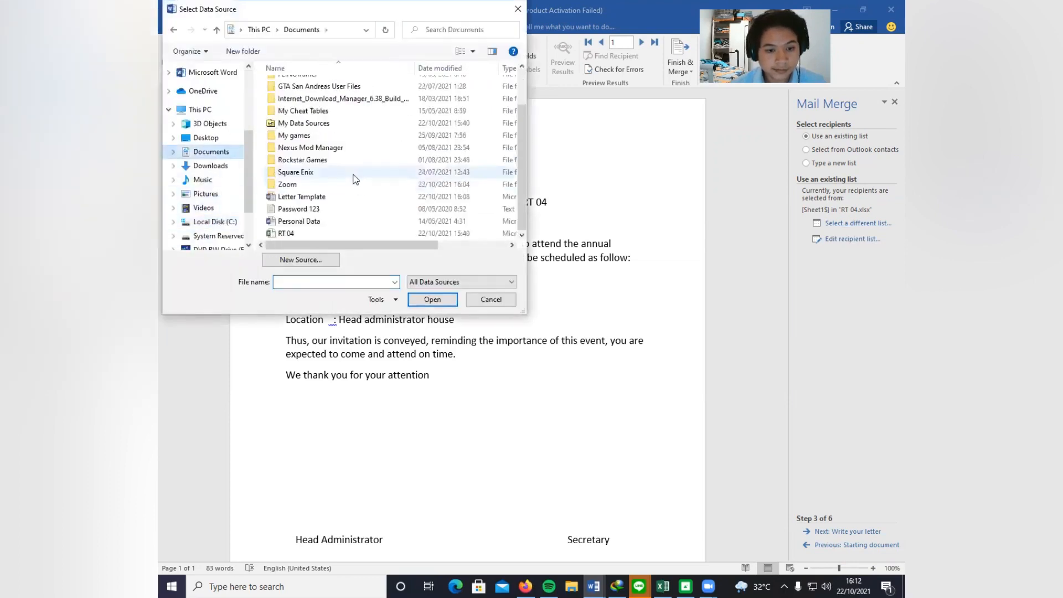
pyautogui.click(287, 233)
pyautogui.doubleClick(292, 239)
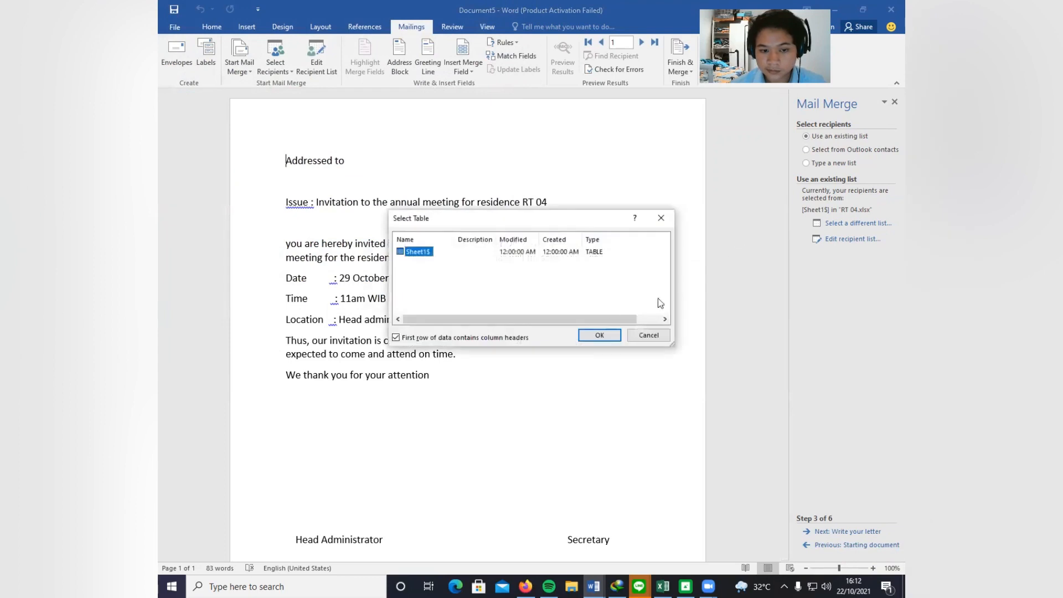
pyautogui.click(598, 336)
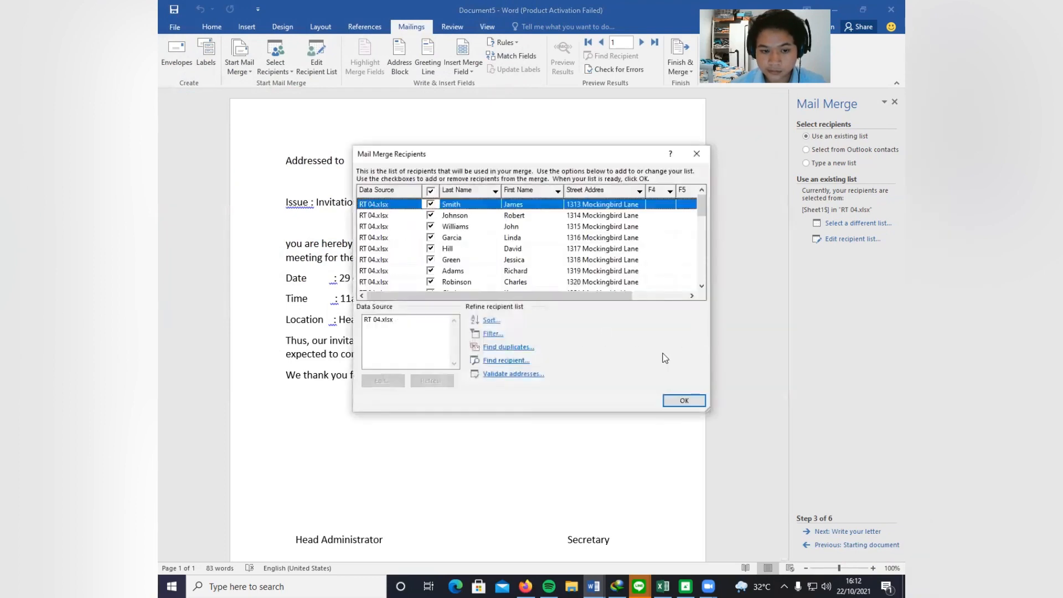
pyautogui.scroll(-8, 537, 232)
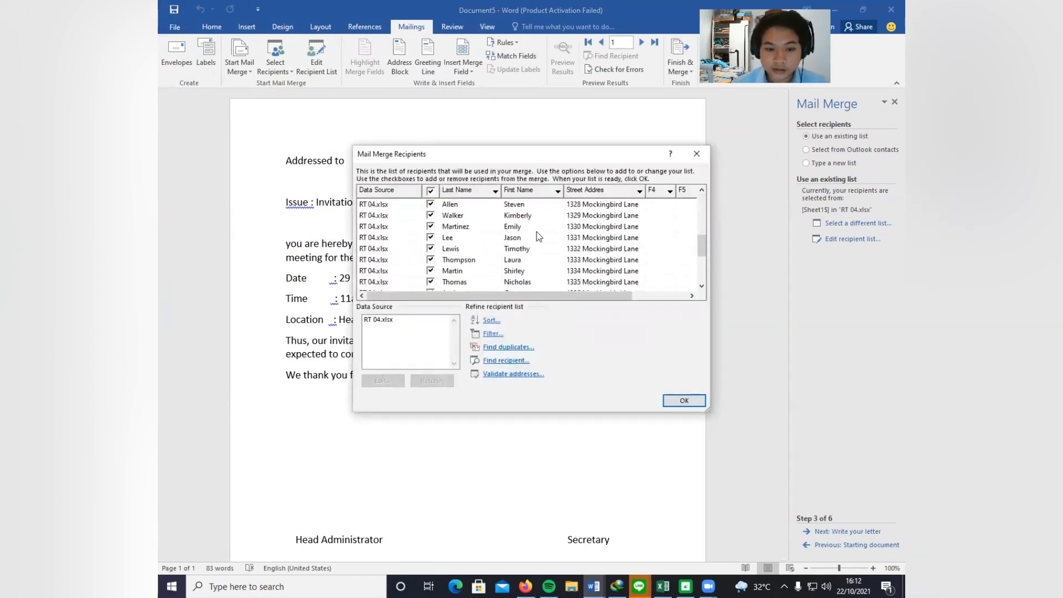
pyautogui.scroll(8, 537, 232)
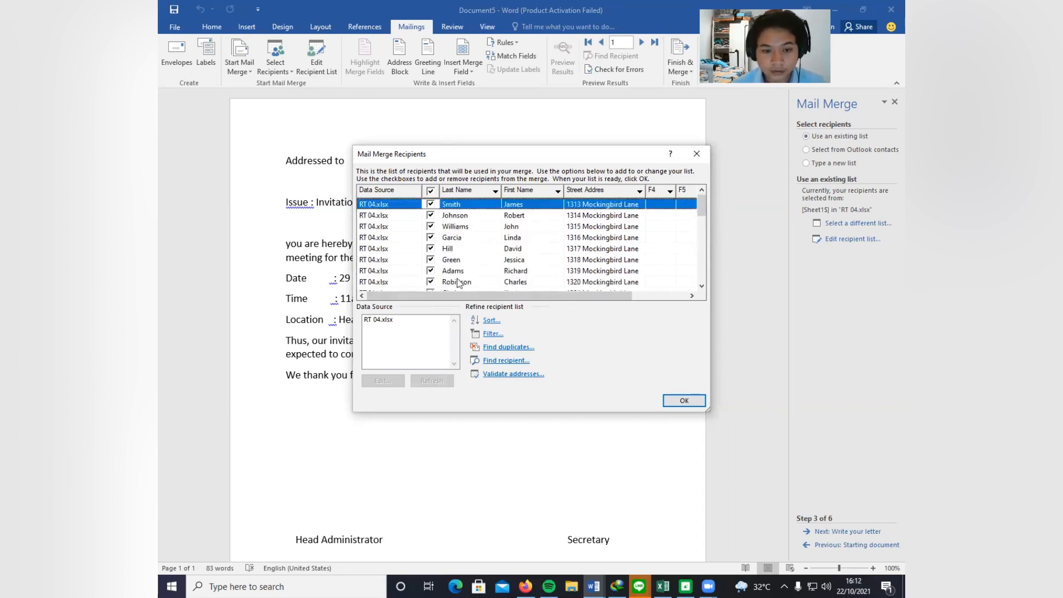
pyautogui.click(685, 400)
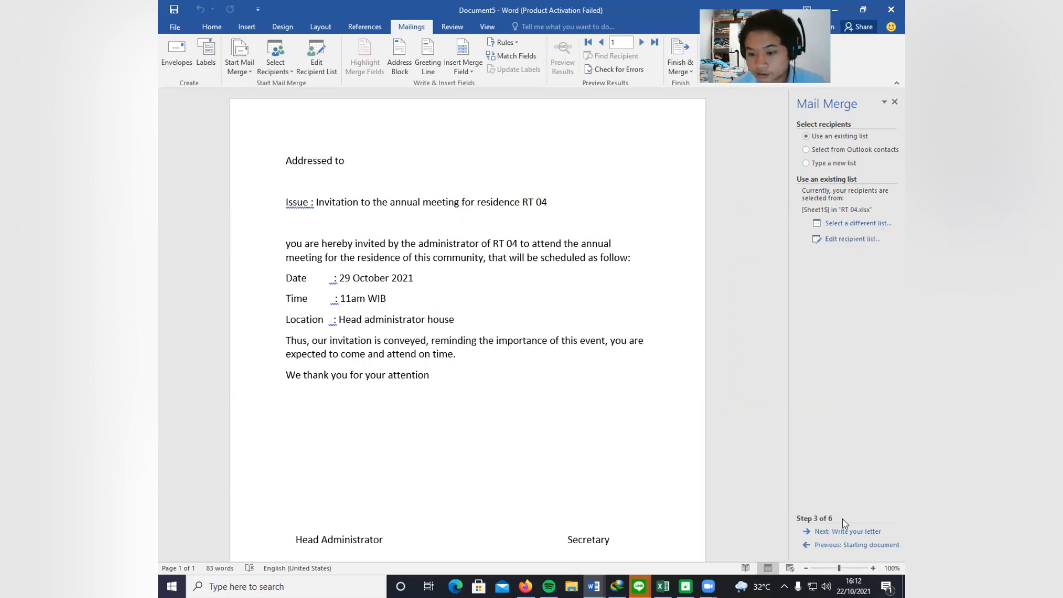
# Proceed to writing the letter and open the address block settings with the insertion point at the end of the "Addressed to" line.
pyautogui.click(842, 533)
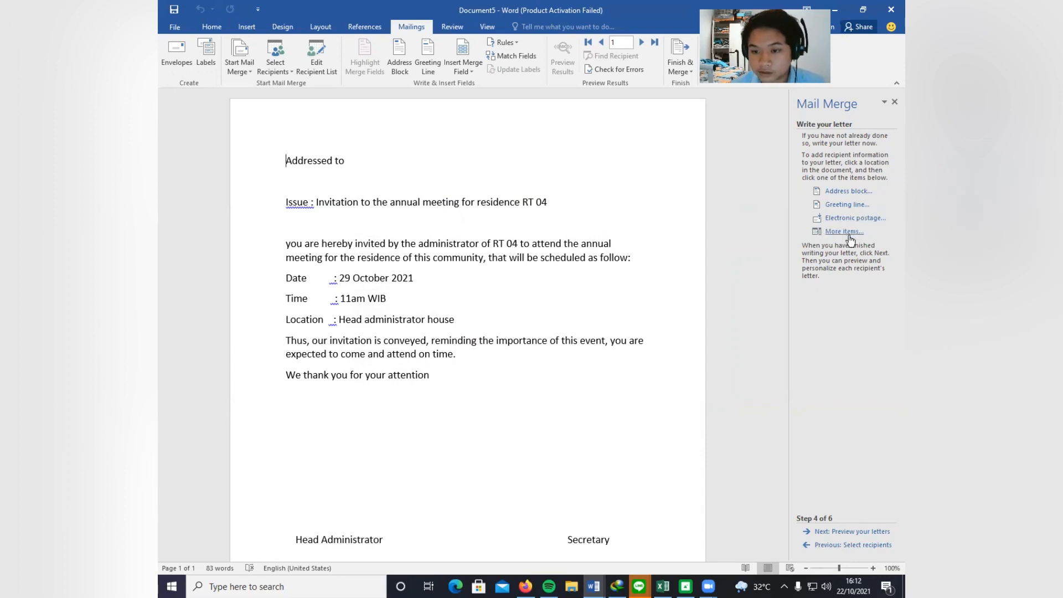
pyautogui.click(845, 192)
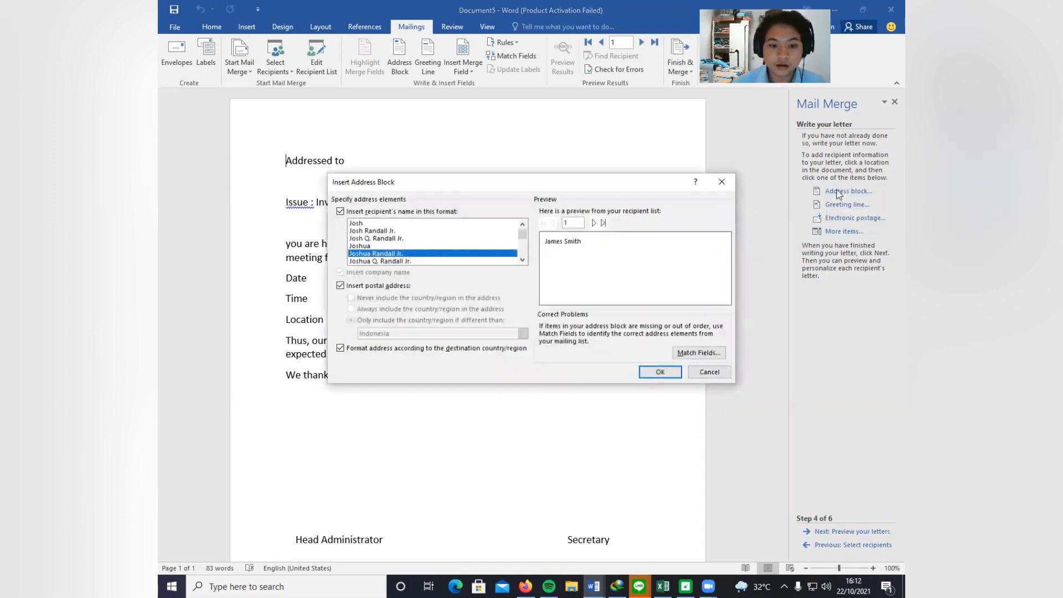
pyautogui.click(730, 183)
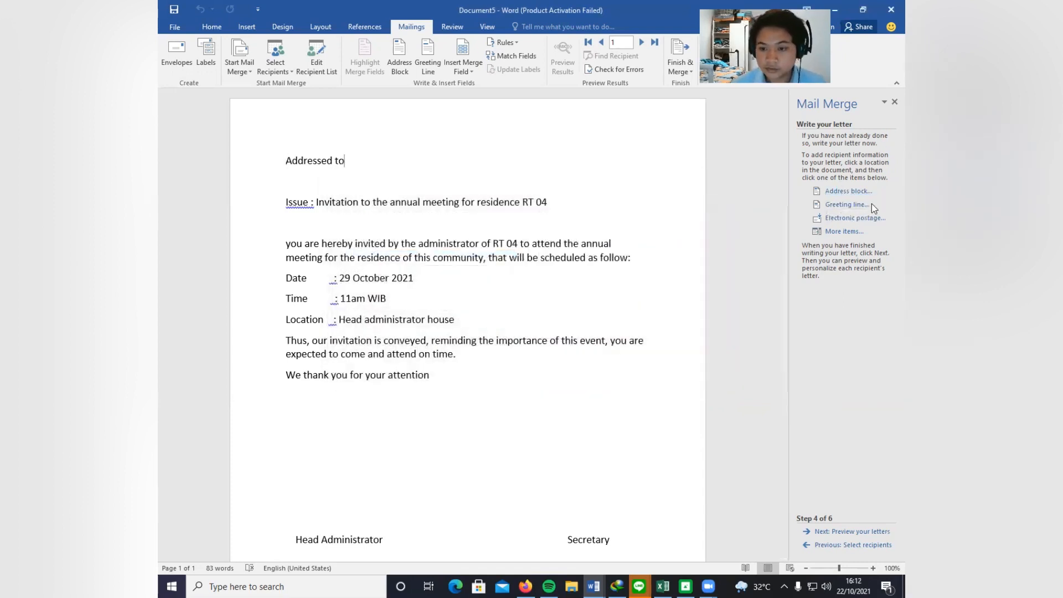
pyautogui.click(848, 192)
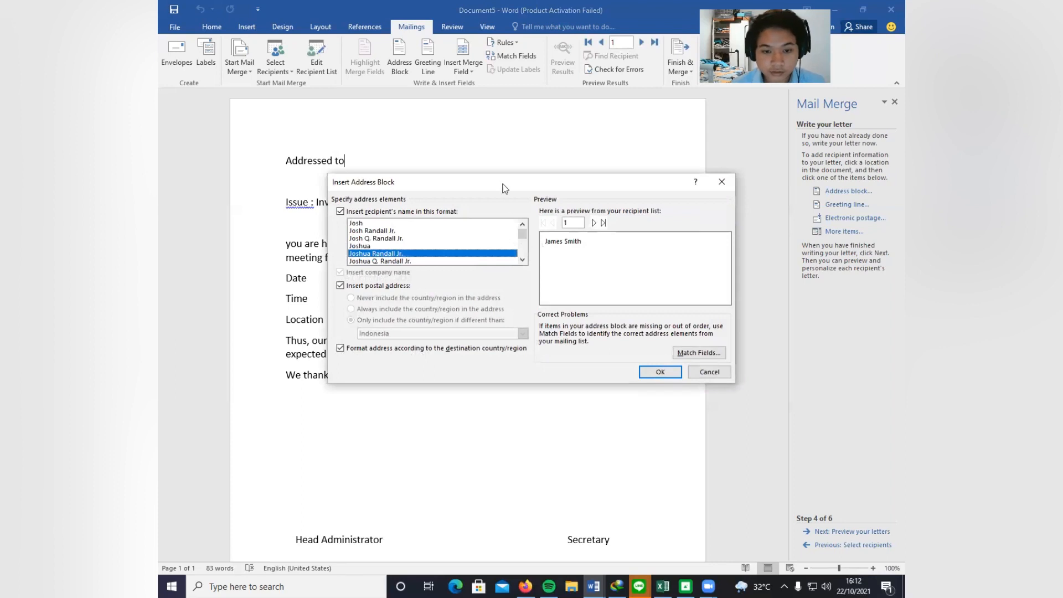
pyautogui.moveTo(504, 181); pyautogui.dragTo(474, 103)
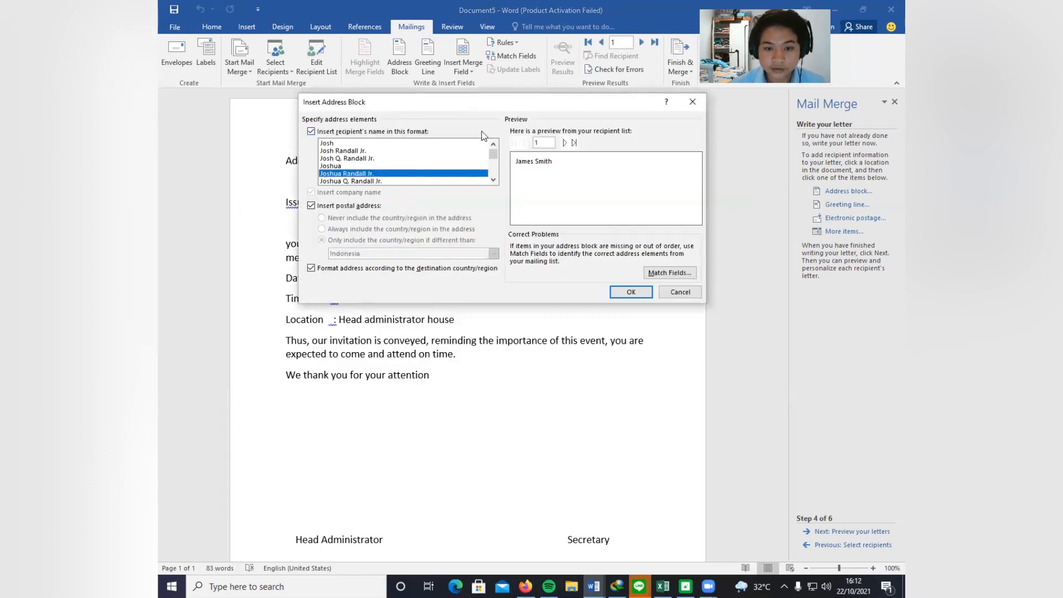
pyautogui.moveTo(397, 104); pyautogui.dragTo(367, 99)
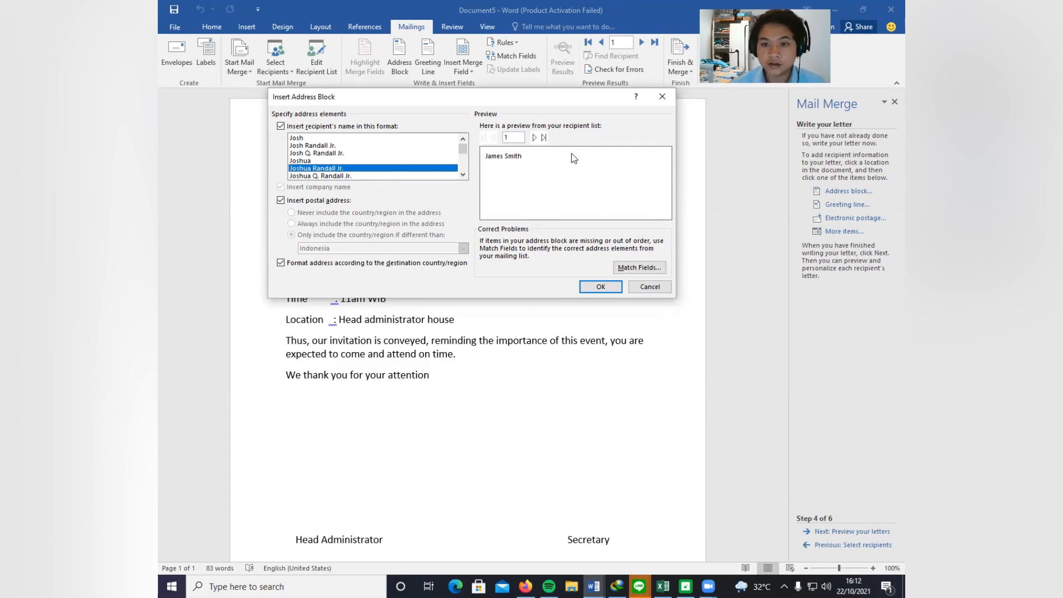
# Match the Address 1 field to the recipient list's Street Addres column and insert the address block after "Addressed to".
pyautogui.click(657, 270)
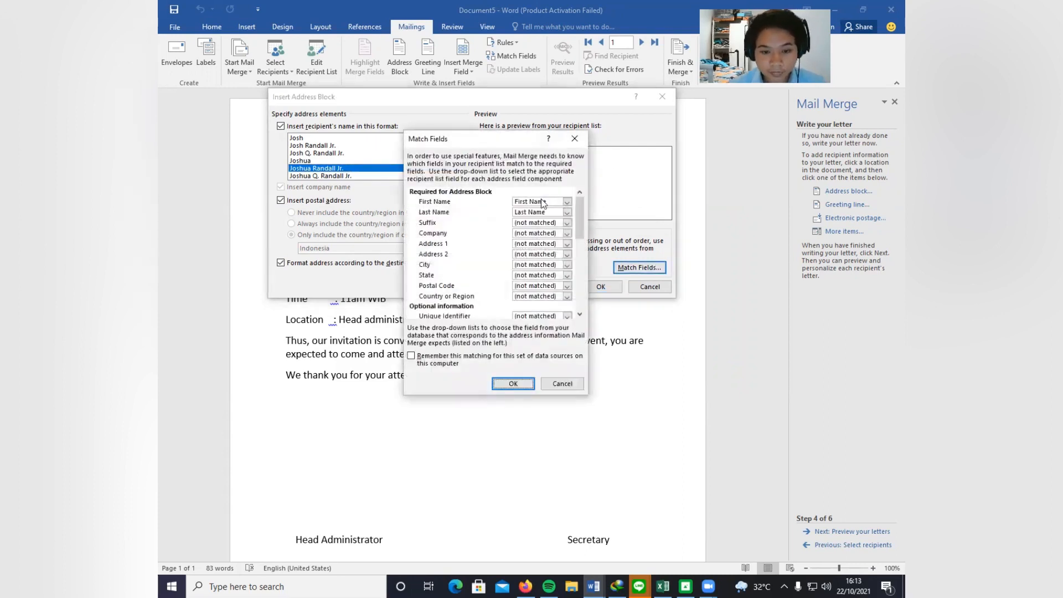
pyautogui.scroll(-2, 536, 242)
pyautogui.scroll(3, 534, 260)
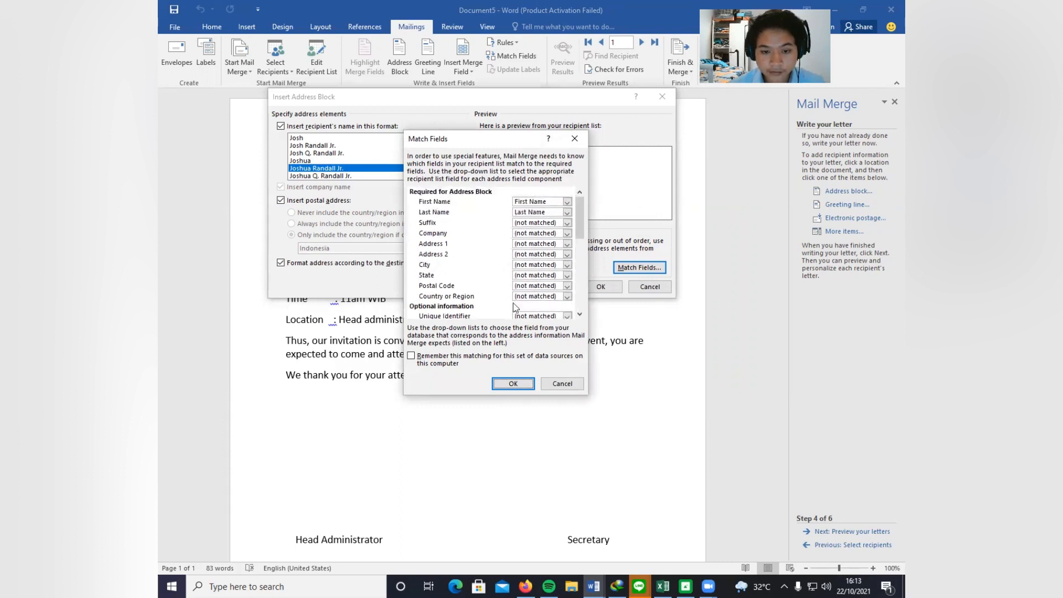
pyautogui.scroll(-3, 532, 243)
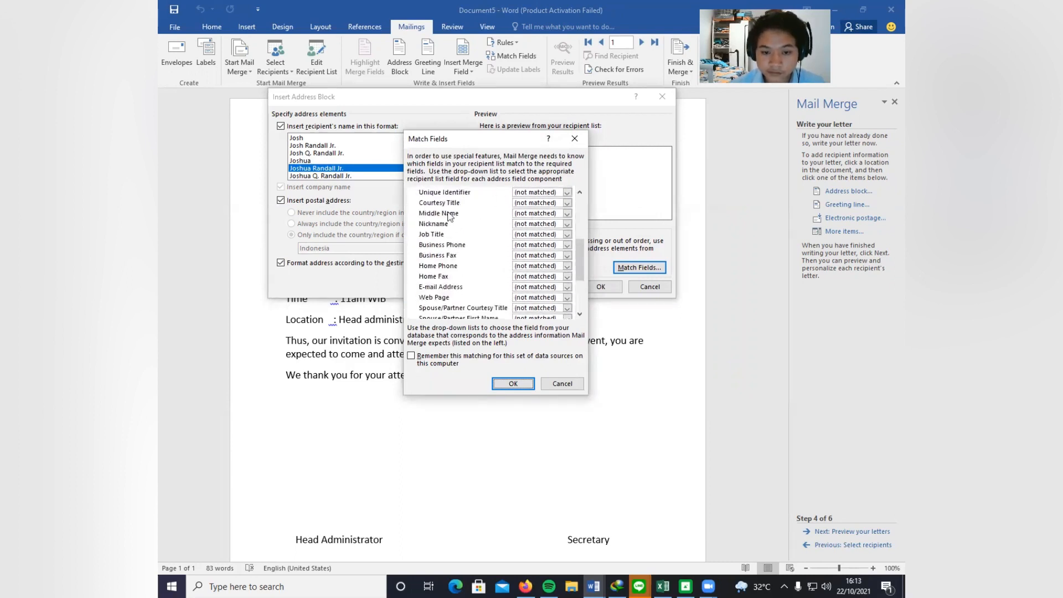
pyautogui.scroll(3, 490, 249)
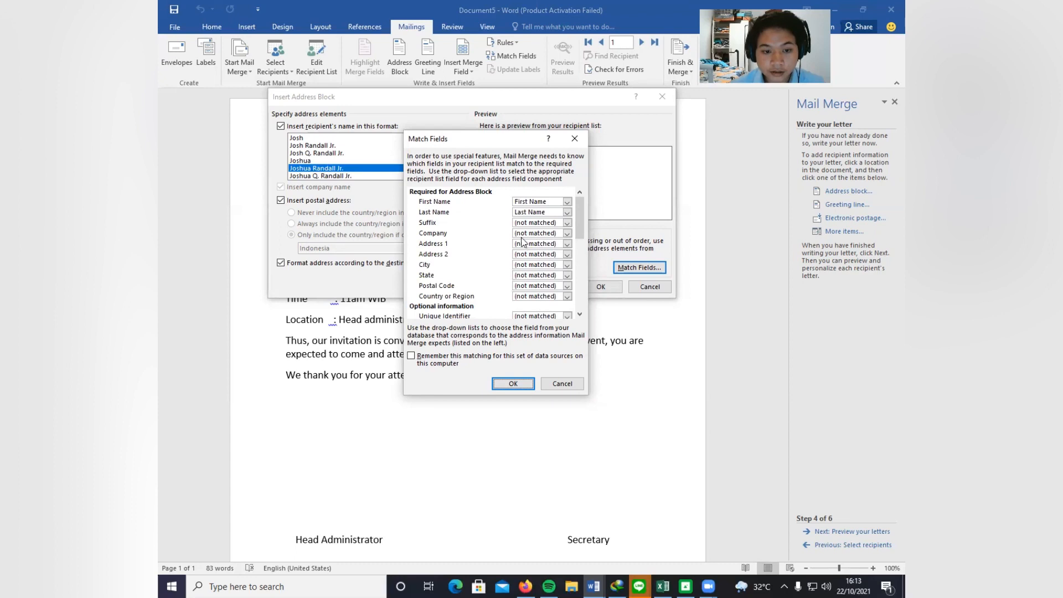
pyautogui.click(567, 244)
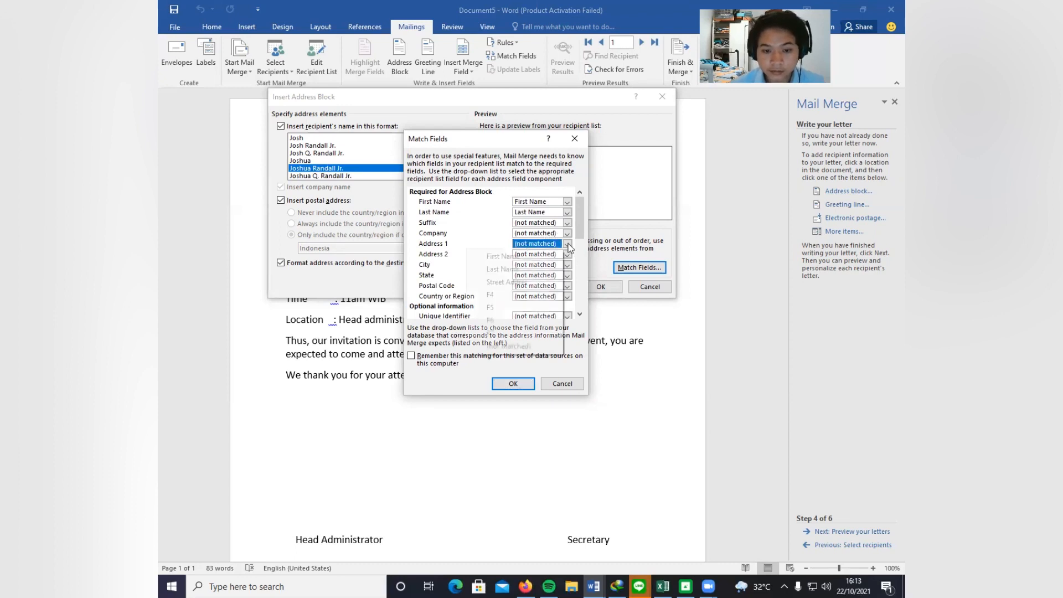
pyautogui.click(516, 285)
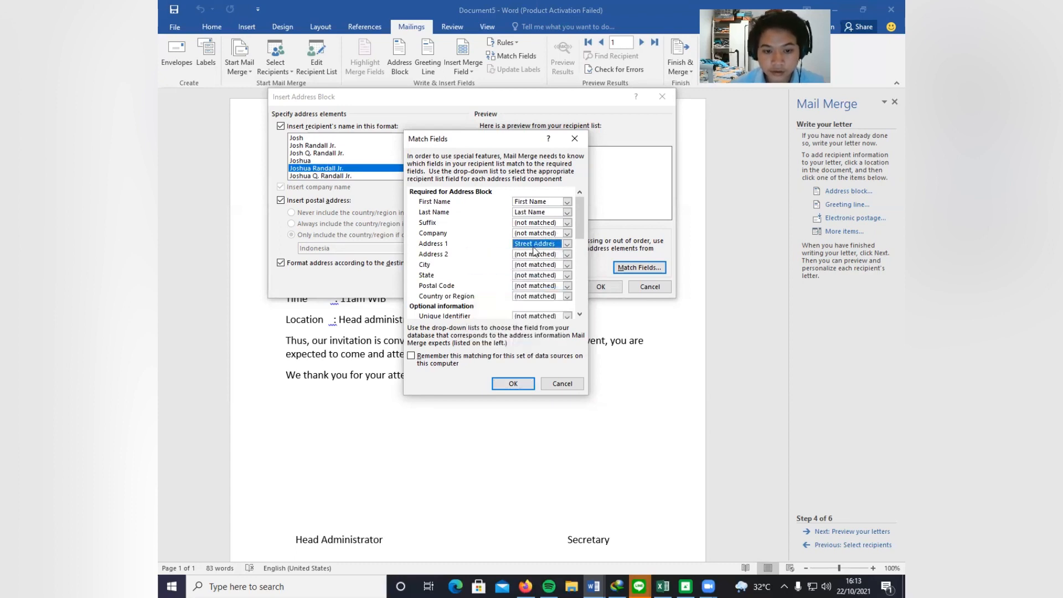
pyautogui.click(514, 383)
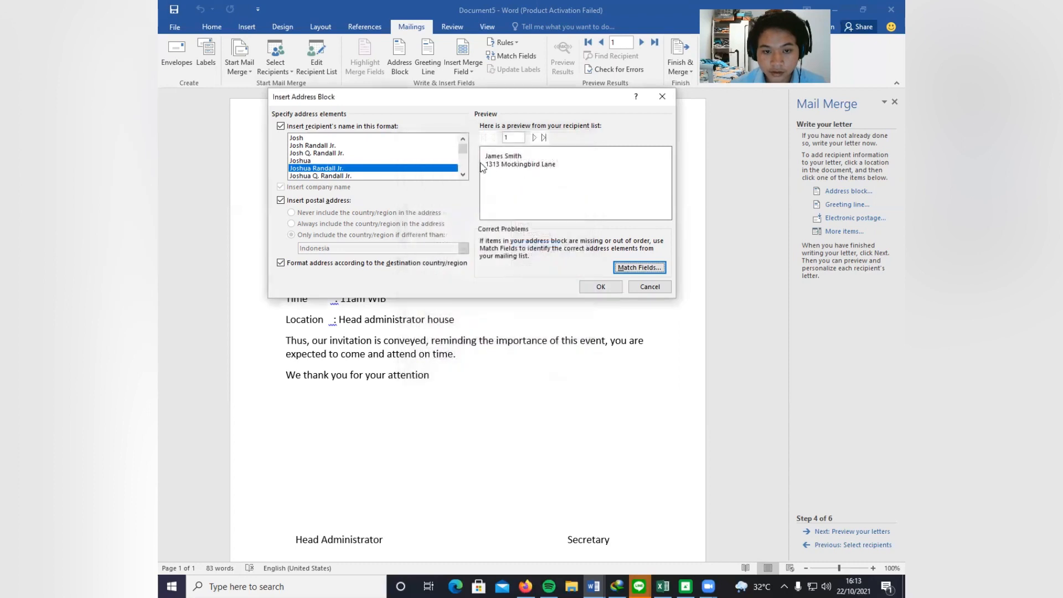
pyautogui.click(606, 285)
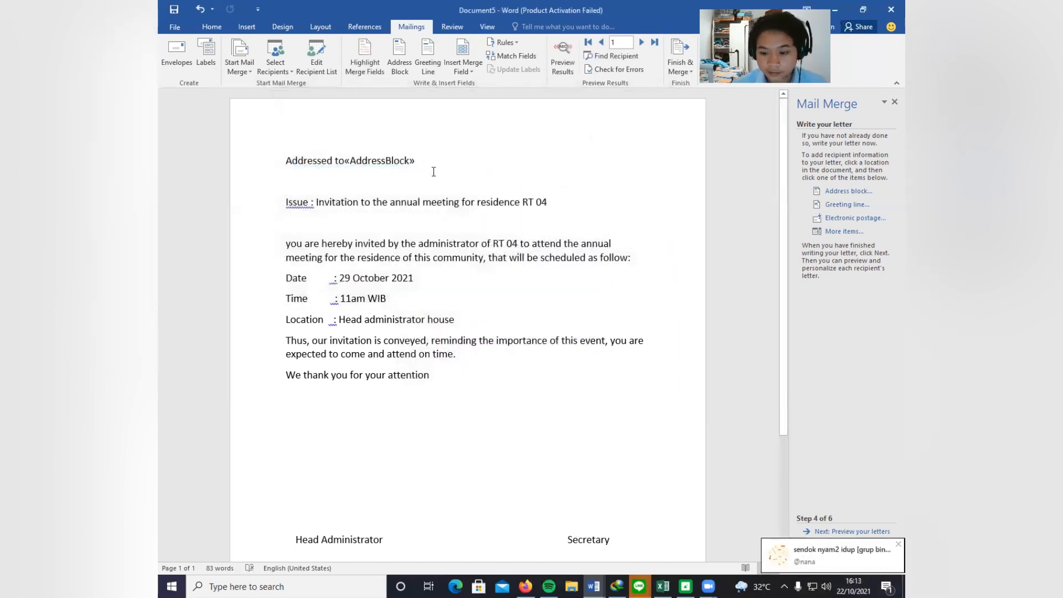
pyautogui.click(847, 205)
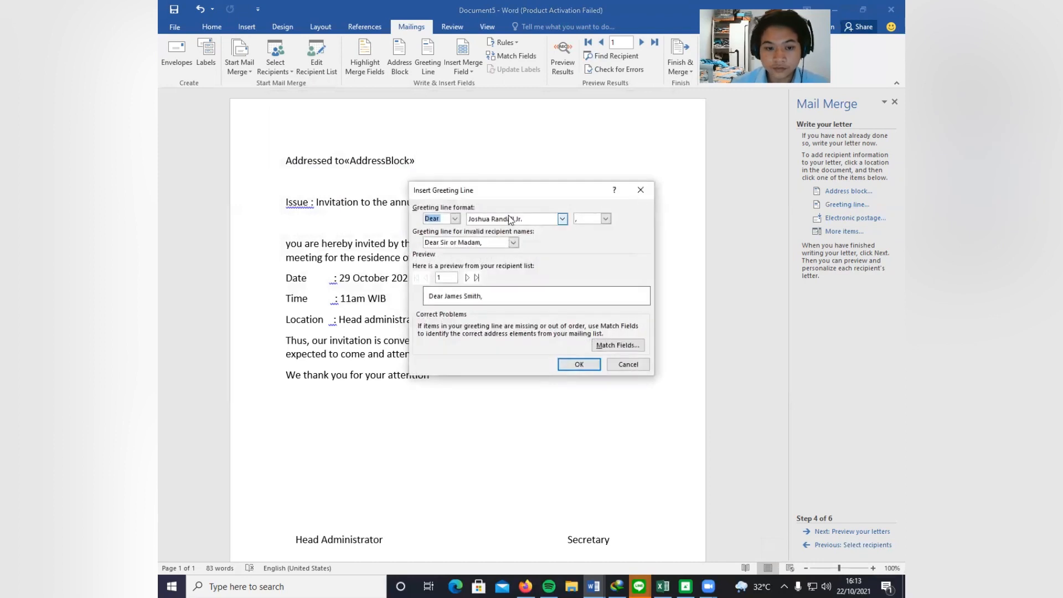
pyautogui.click(446, 219)
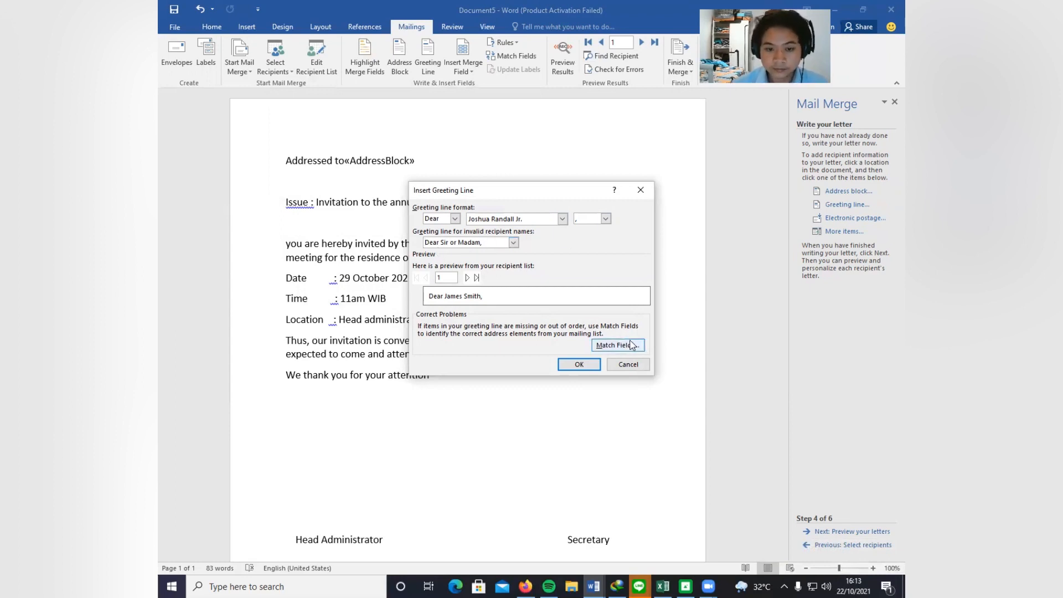
pyautogui.click(580, 365)
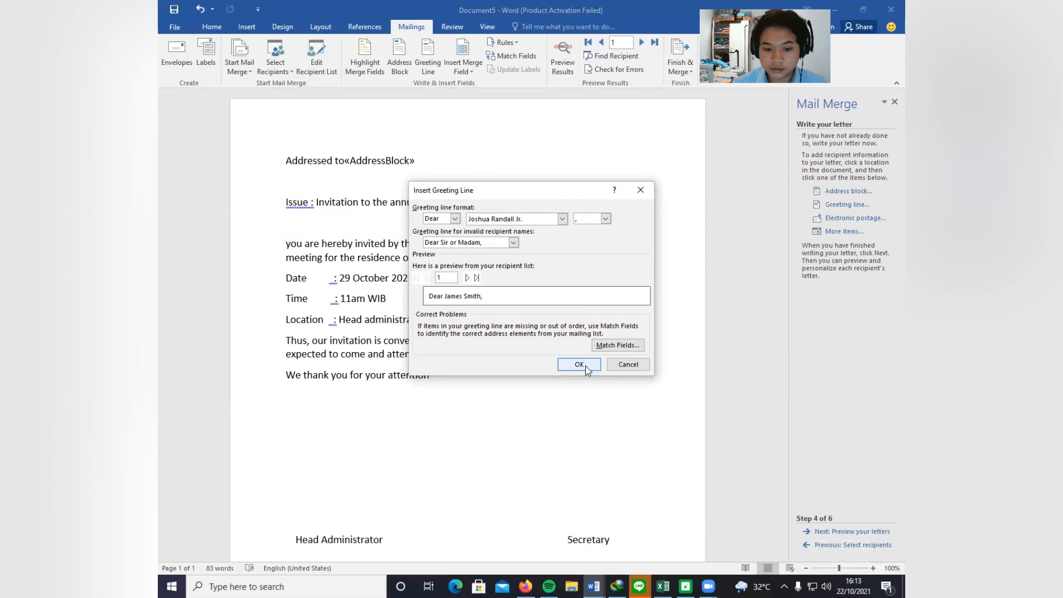
pyautogui.click(629, 365)
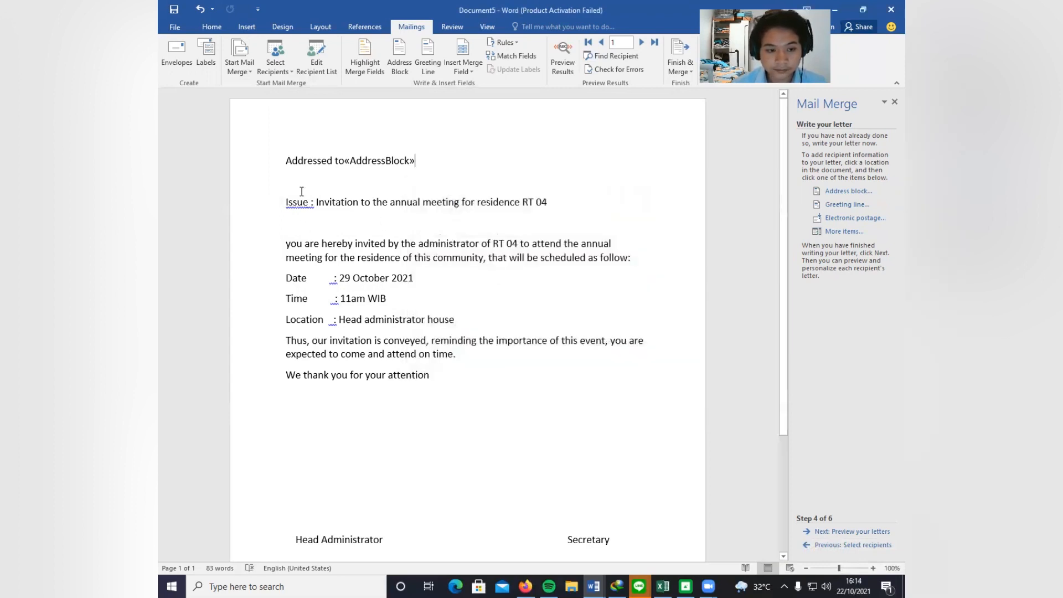
# Insert a greeting line in the "Dear" plus full name and comma format before "you are hereby invited".
pyautogui.click(848, 204)
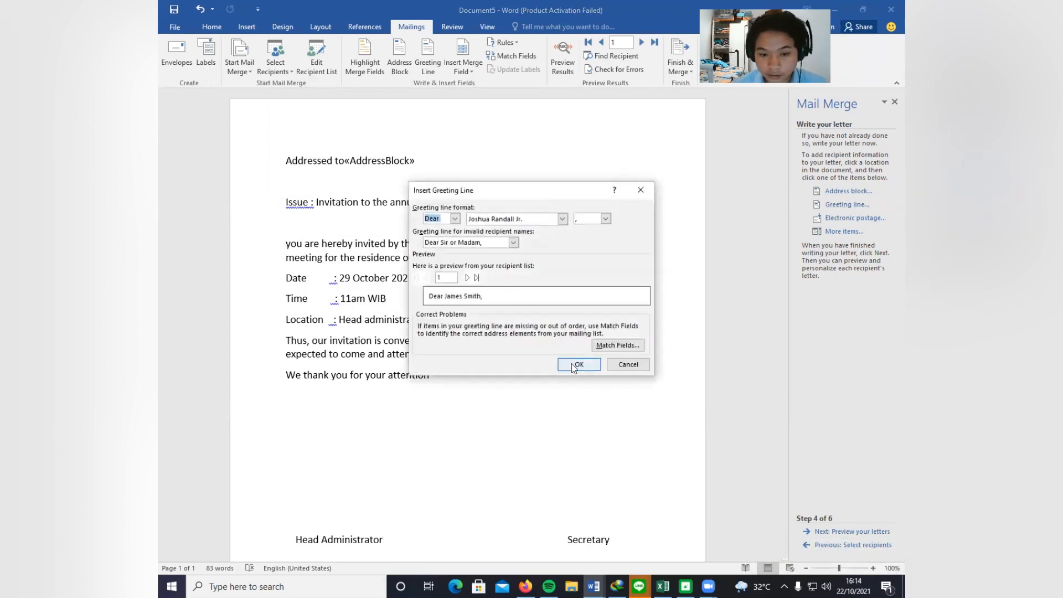
pyautogui.click(577, 365)
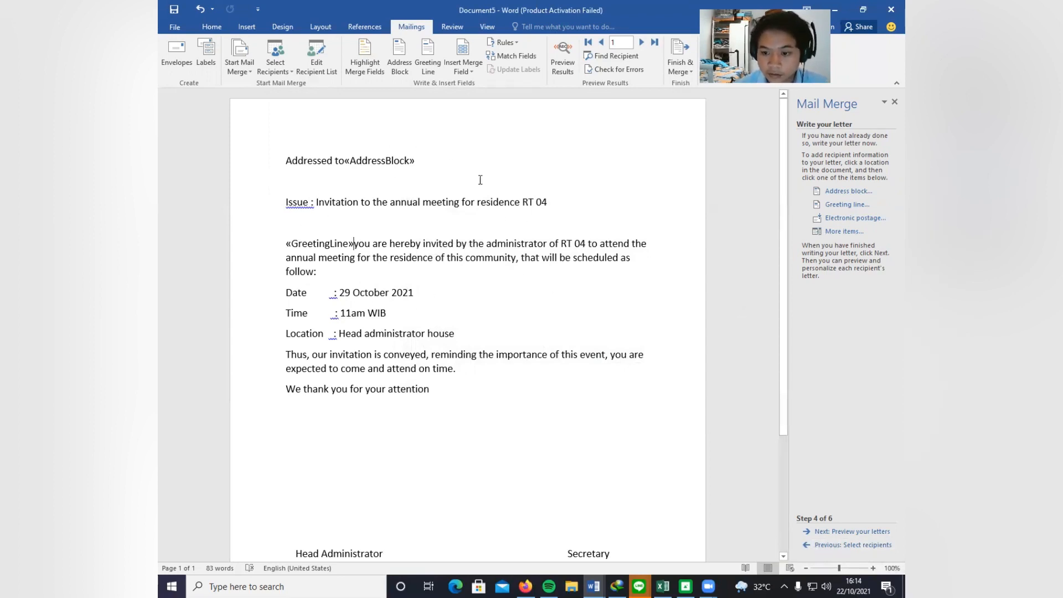
# Examine the address fields and database fields available for insertion as additional merge items.
pyautogui.click(845, 232)
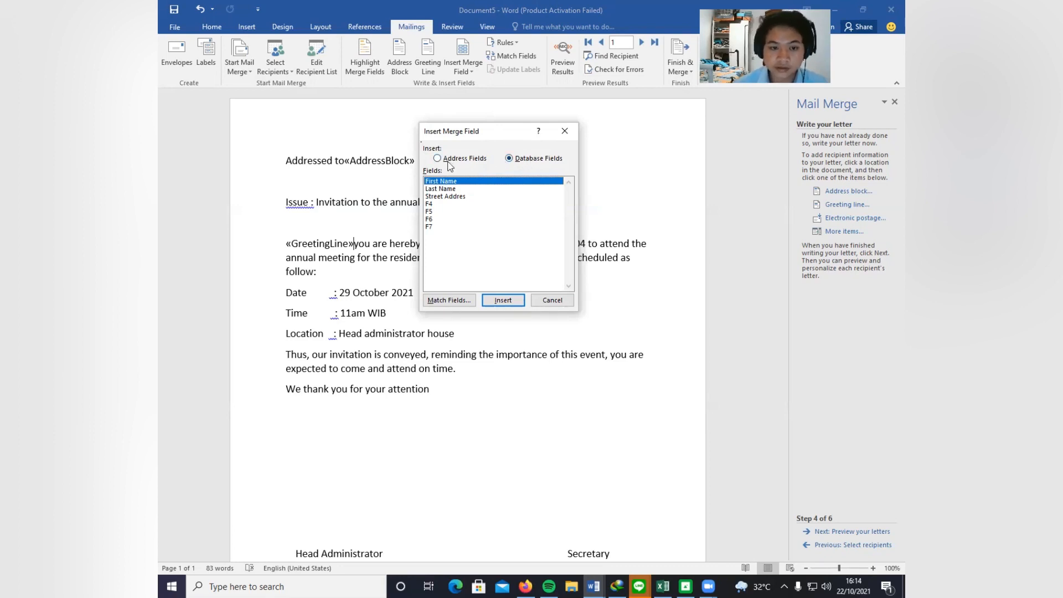
pyautogui.click(467, 162)
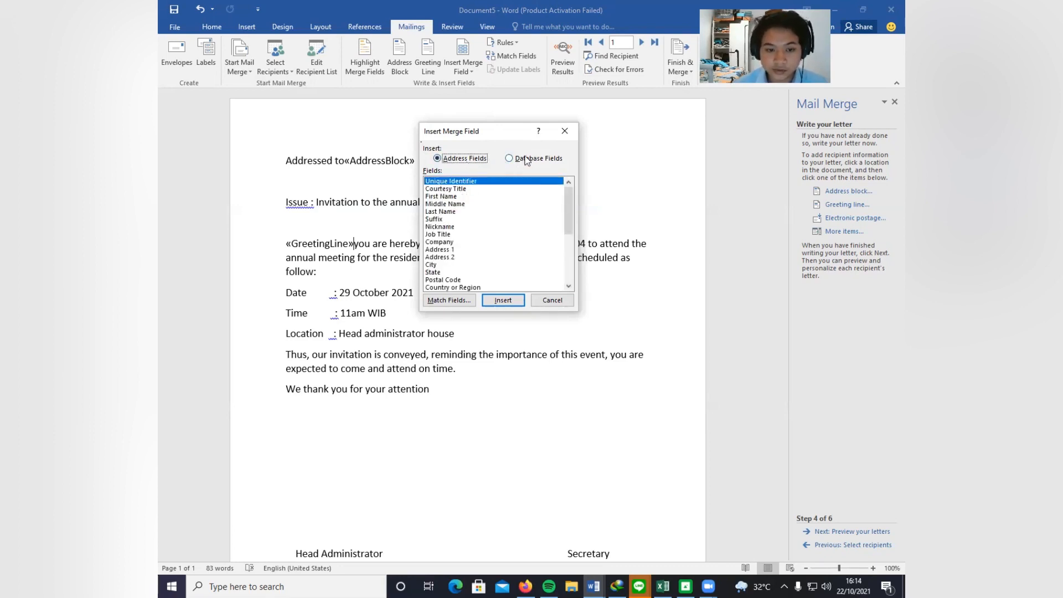
pyautogui.scroll(-5, 476, 235)
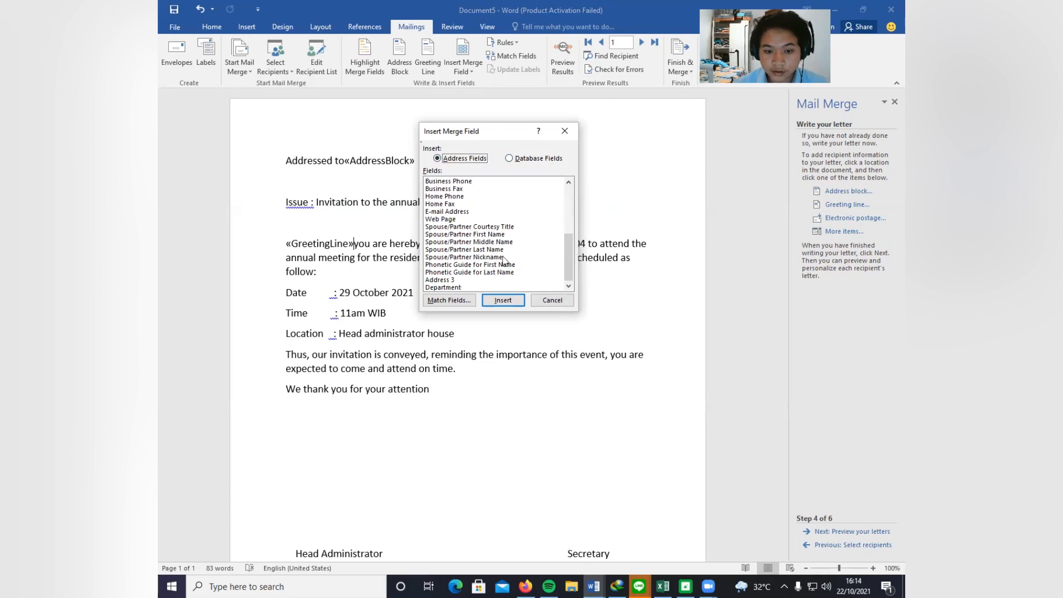
pyautogui.scroll(5, 504, 258)
pyautogui.click(520, 159)
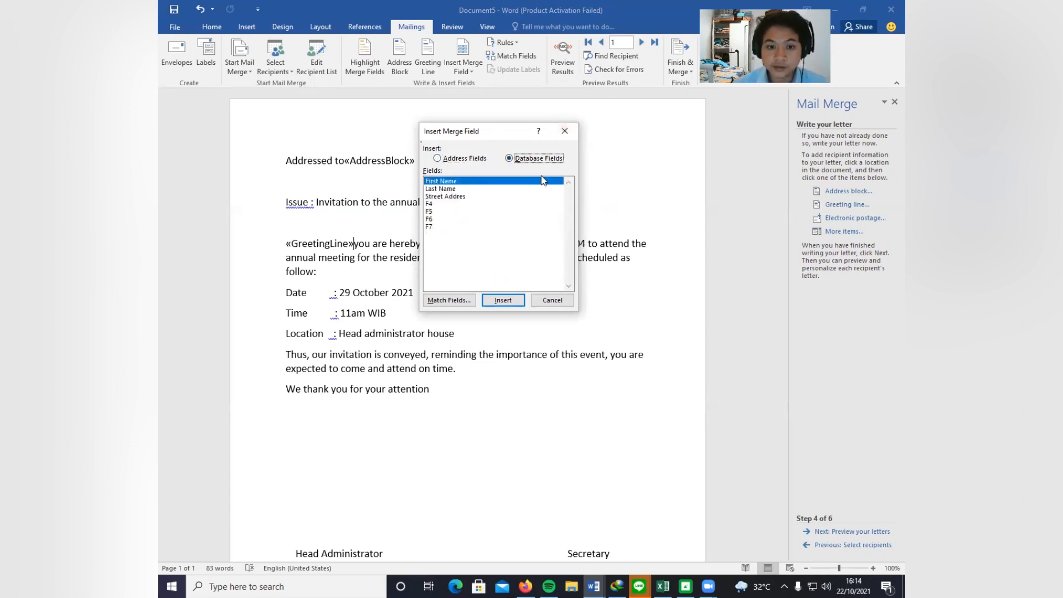
pyautogui.click(566, 130)
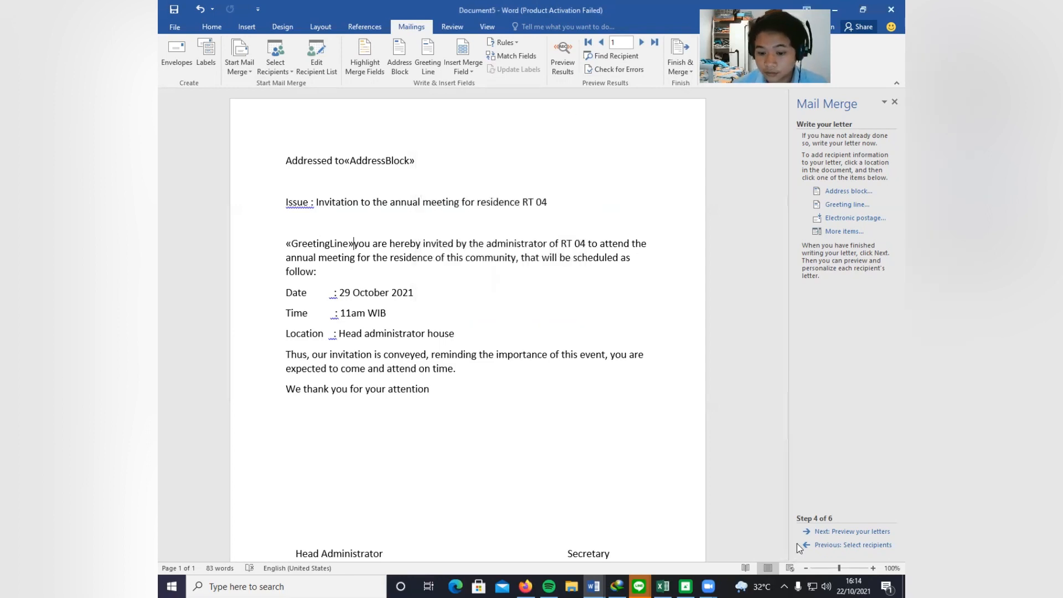
# Add a space before the address block and after the greeting line in the letter, and proceed to the letter preview.
pyautogui.click(853, 533)
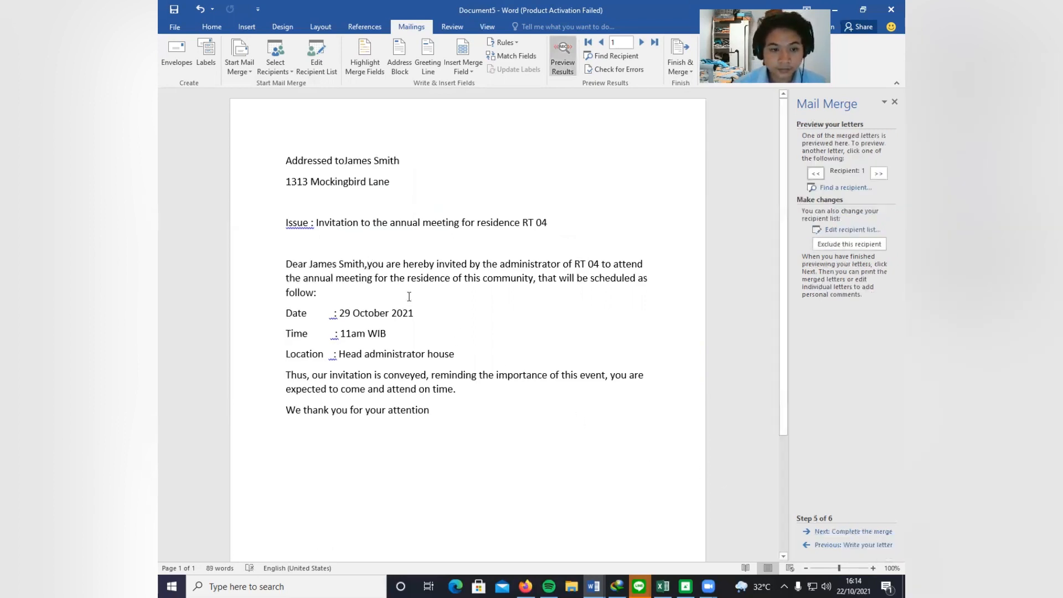
pyautogui.click(841, 546)
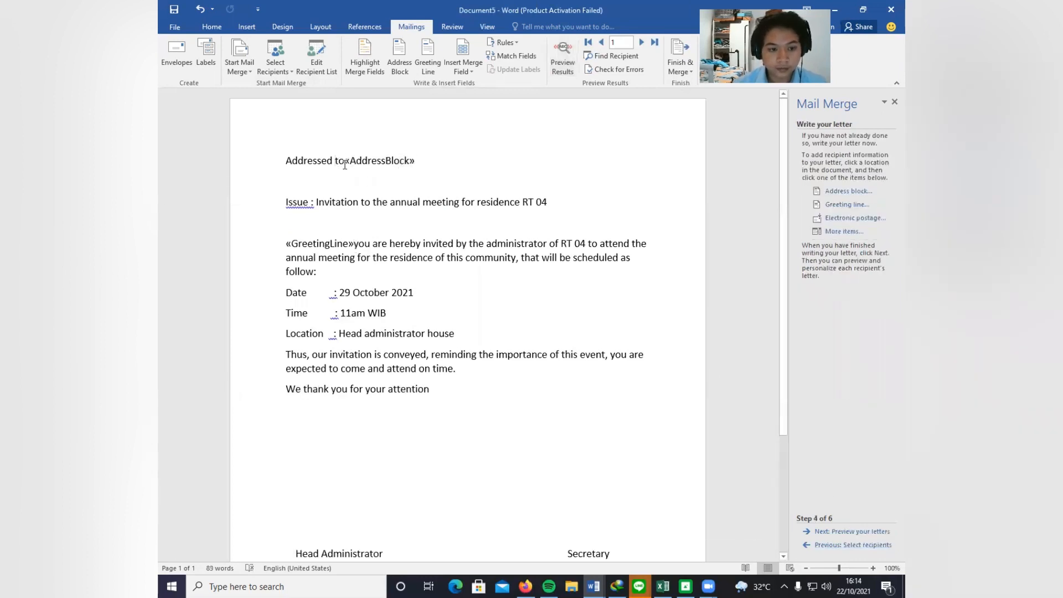
pyautogui.click(345, 165)
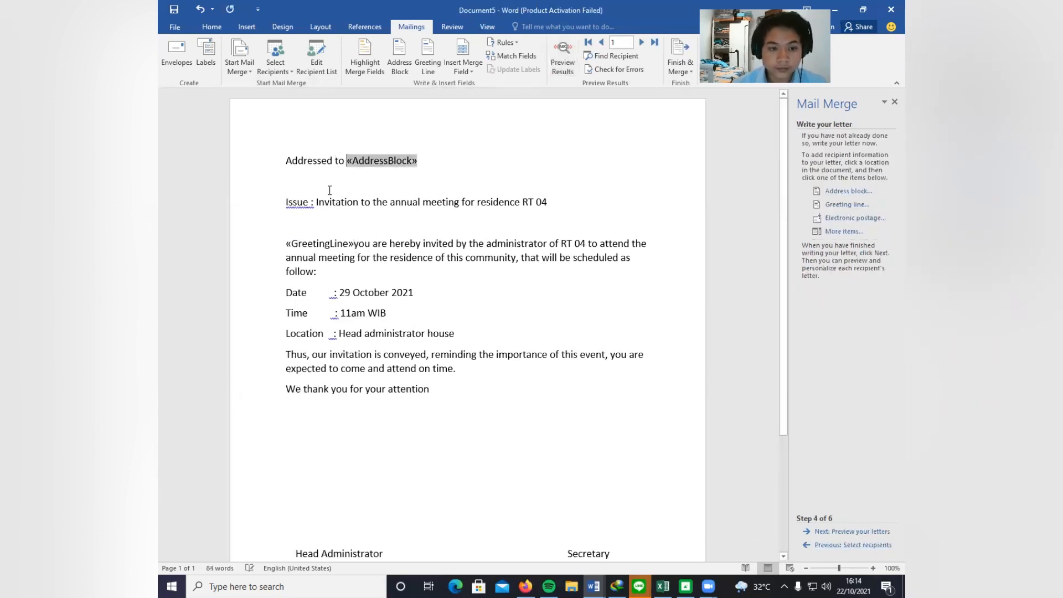
pyautogui.click(355, 245)
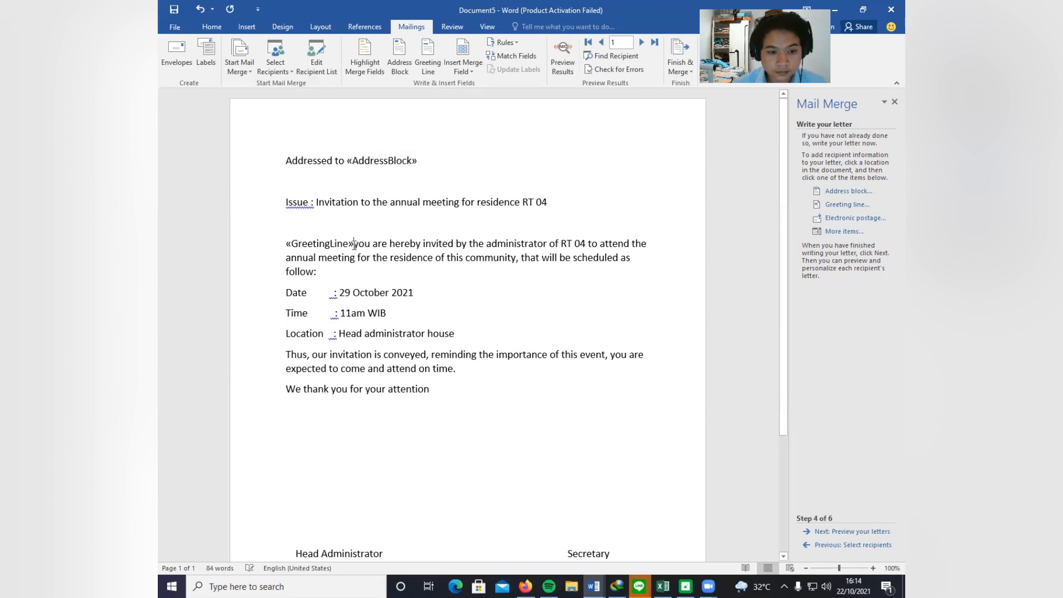
pyautogui.click(828, 533)
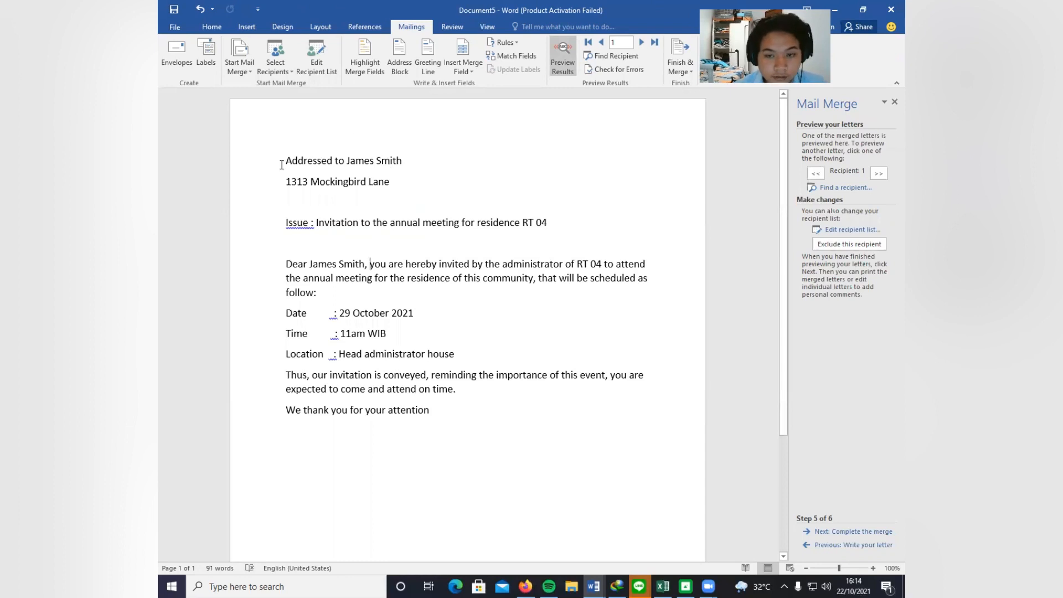
# Review the merged letters from the first recipient through the sixth and back to the fourth, including the signature area.
pyautogui.scroll(-2, 410, 211)
pyautogui.scroll(2, 333, 158)
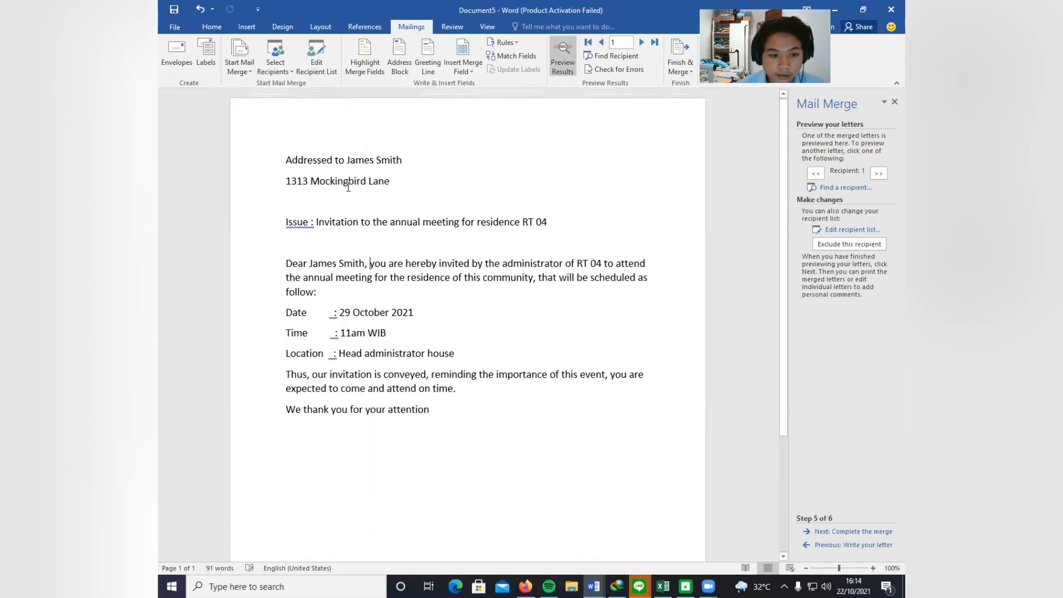
pyautogui.scroll(-2, 358, 161)
pyautogui.scroll(2, 251, 200)
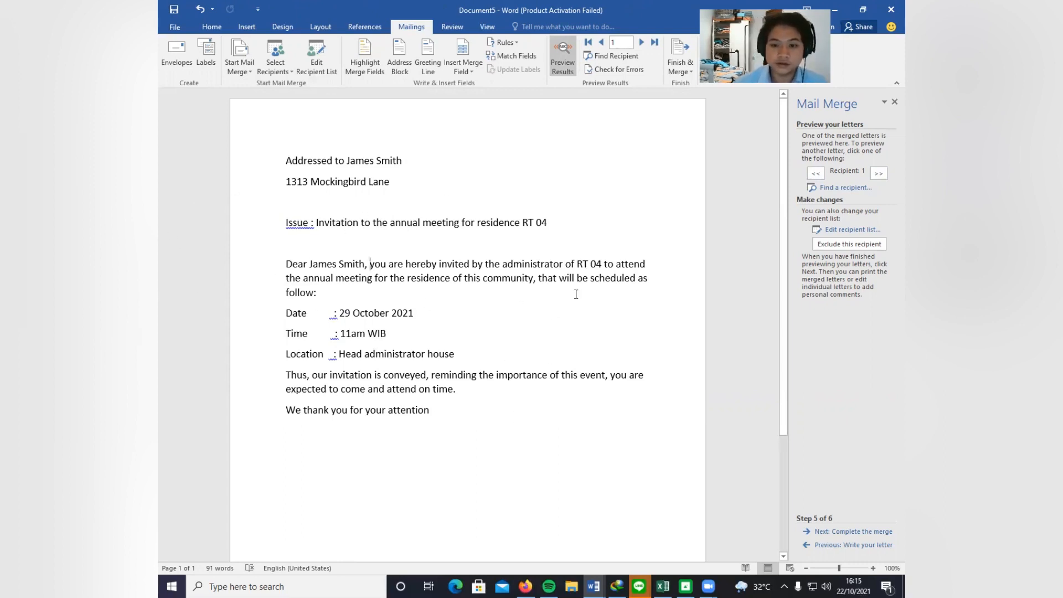
pyautogui.click(880, 174)
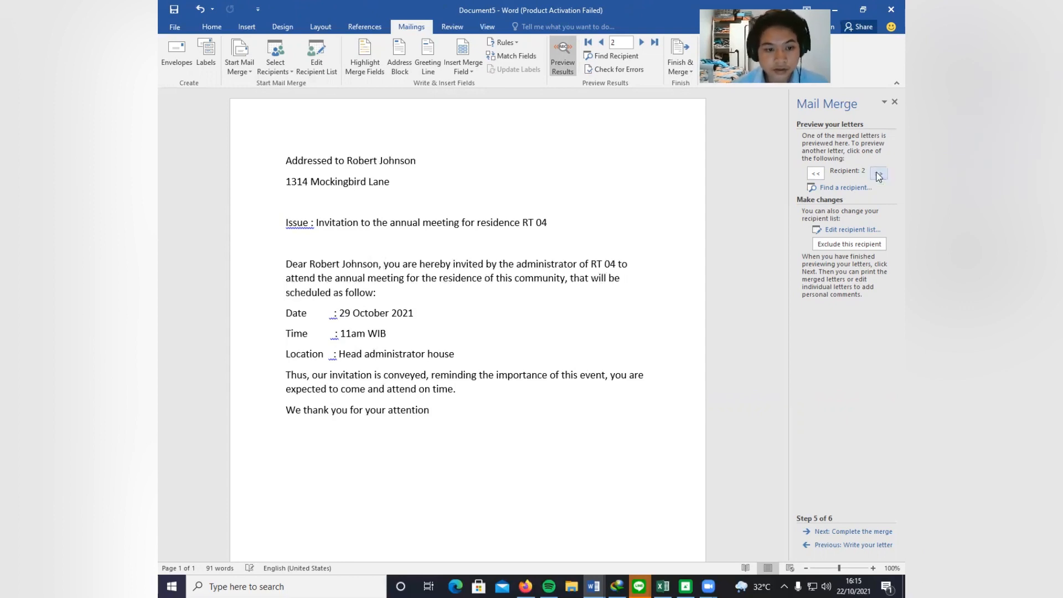
pyautogui.click(879, 174)
pyautogui.click(879, 174)
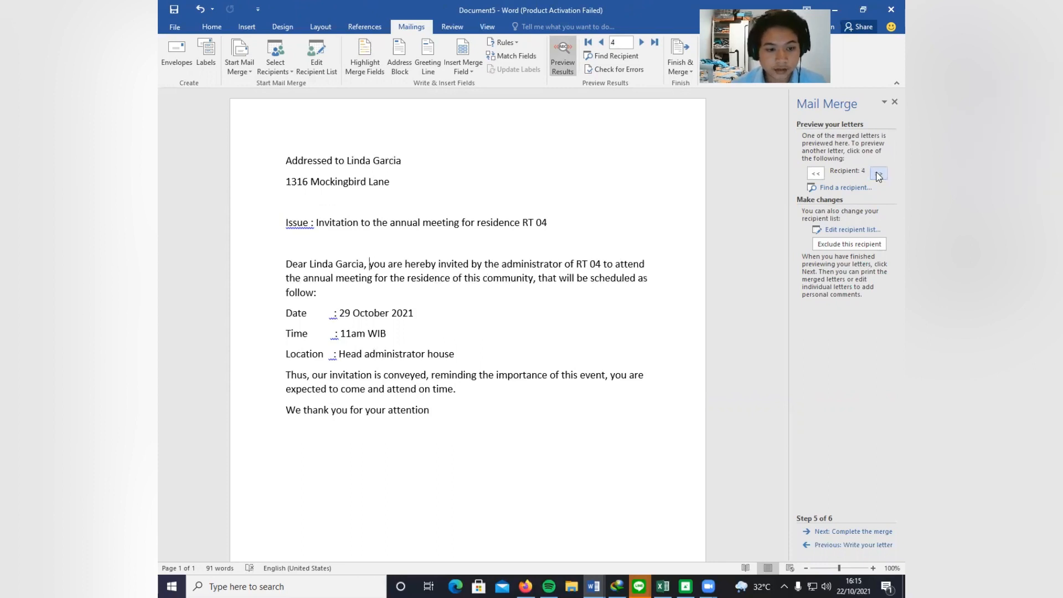
pyautogui.click(880, 174)
pyautogui.click(879, 174)
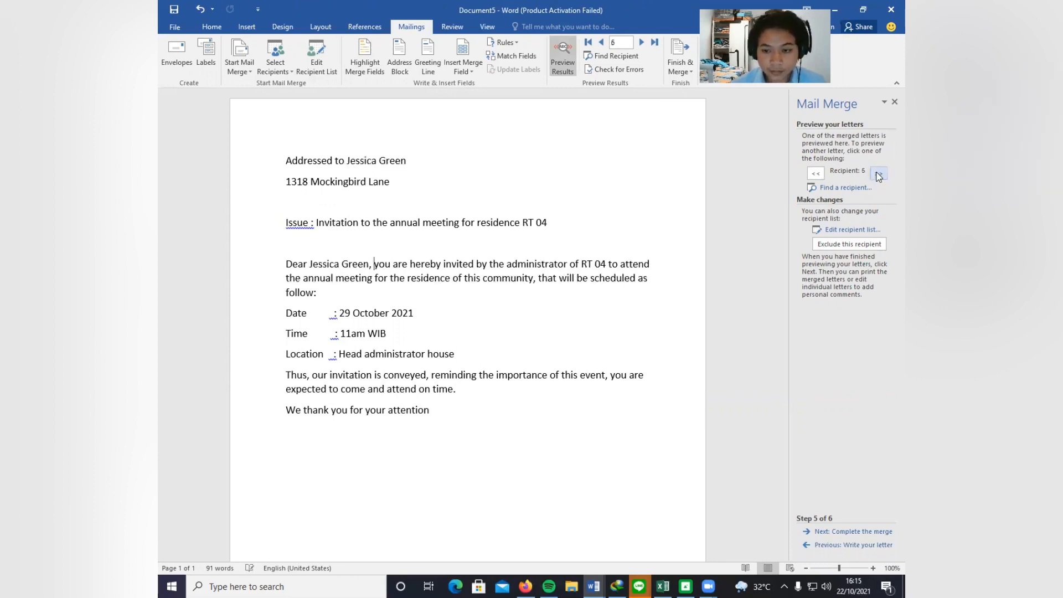
pyautogui.click(818, 175)
pyautogui.click(818, 175)
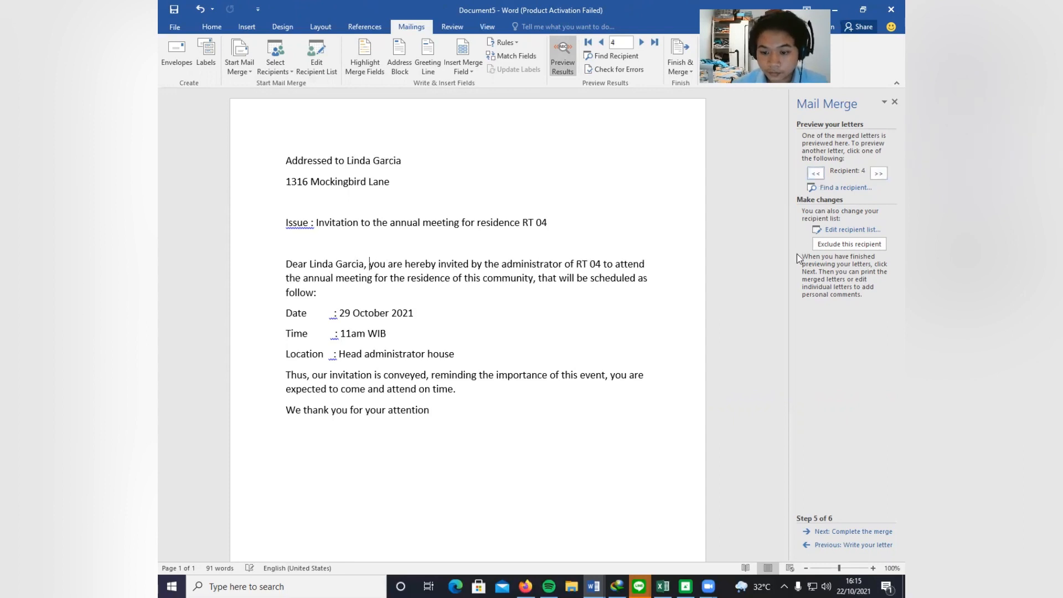
pyautogui.scroll(-1, 744, 324)
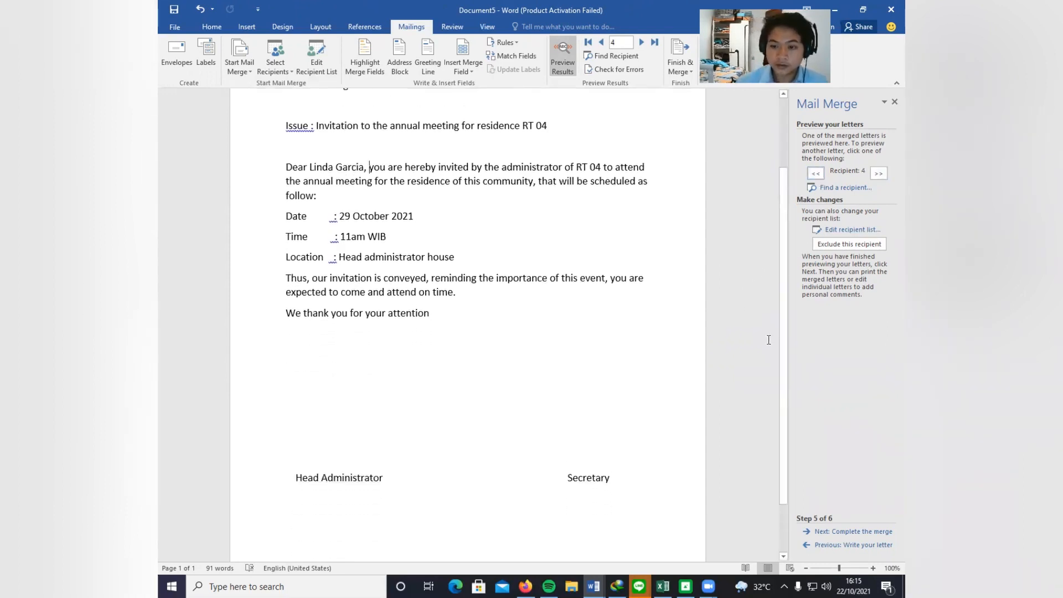
pyautogui.scroll(1, 779, 221)
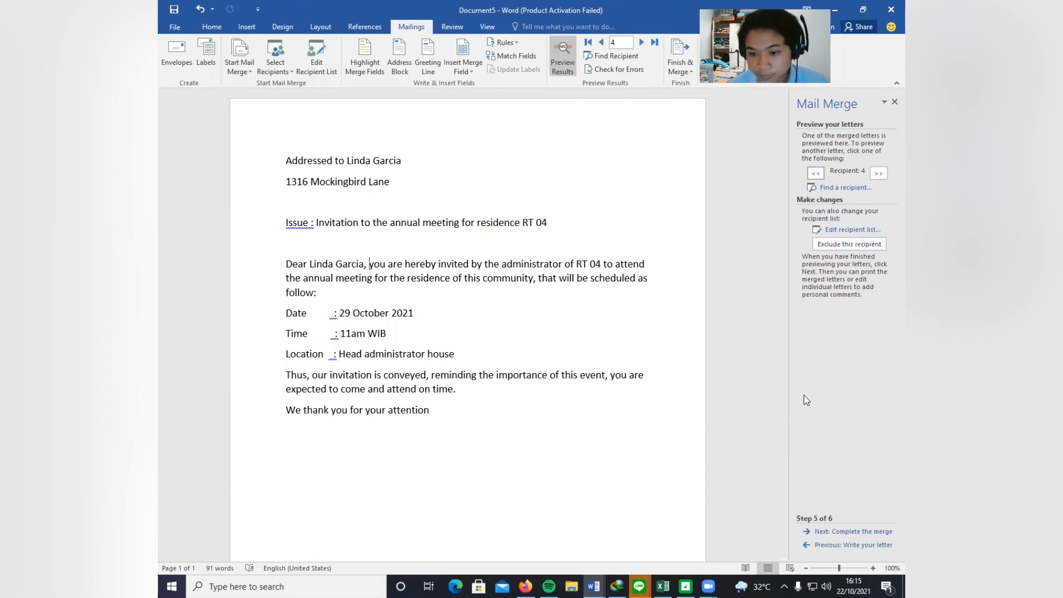
# Proceed to completing the merge and check the record options for merging individual letters to a new document without merging.
pyautogui.click(850, 536)
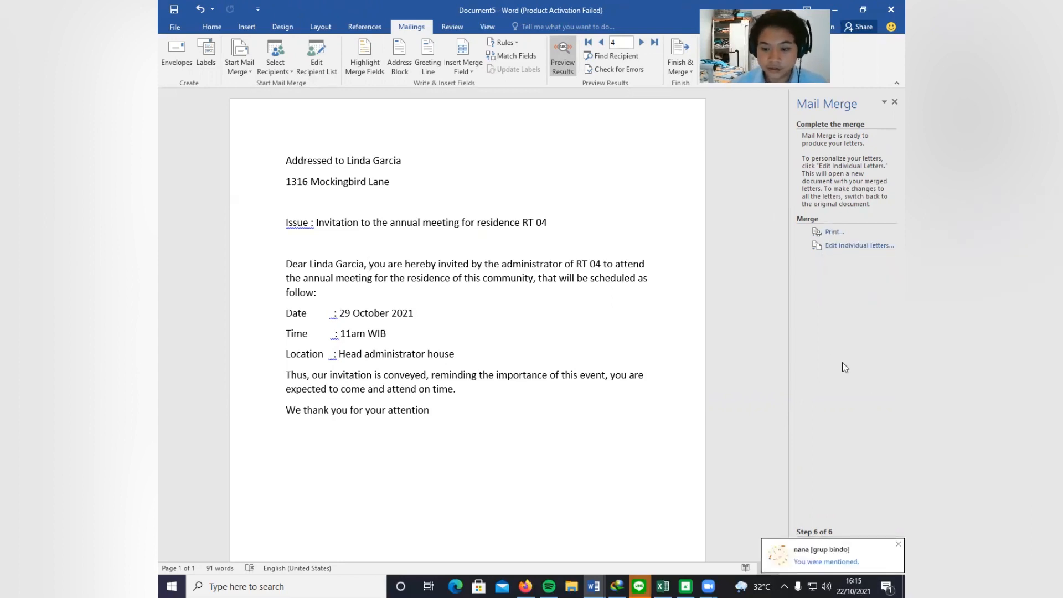
pyautogui.click(845, 245)
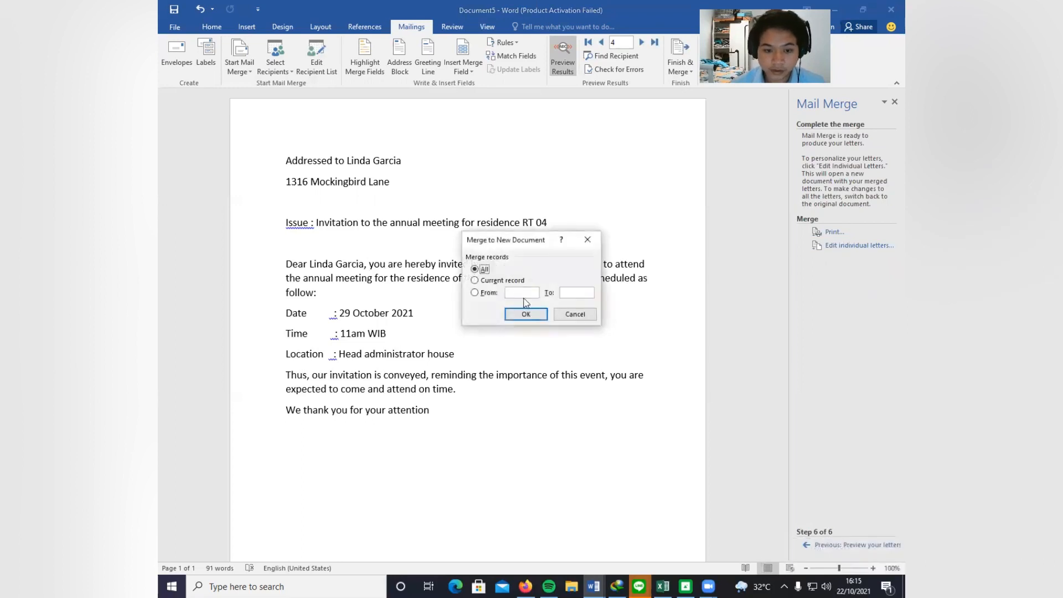
pyautogui.click(575, 314)
pyautogui.scroll(-2, 351, 230)
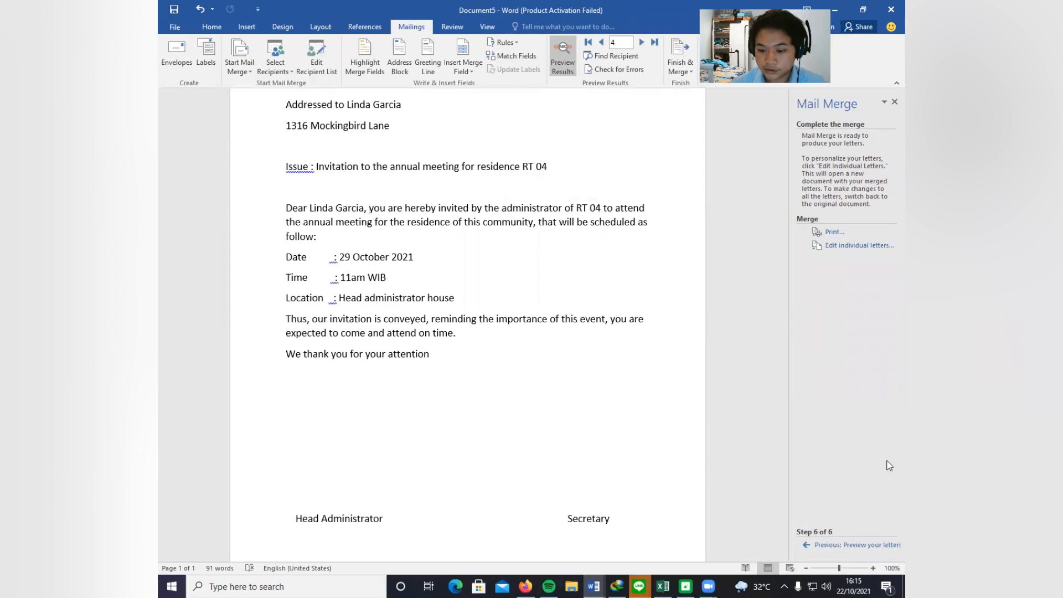
# Check the printer settings for printing the merged letters, then leave without printing.
pyautogui.scroll(-1, 458, 332)
pyautogui.scroll(2, 464, 339)
pyautogui.scroll(1, 463, 339)
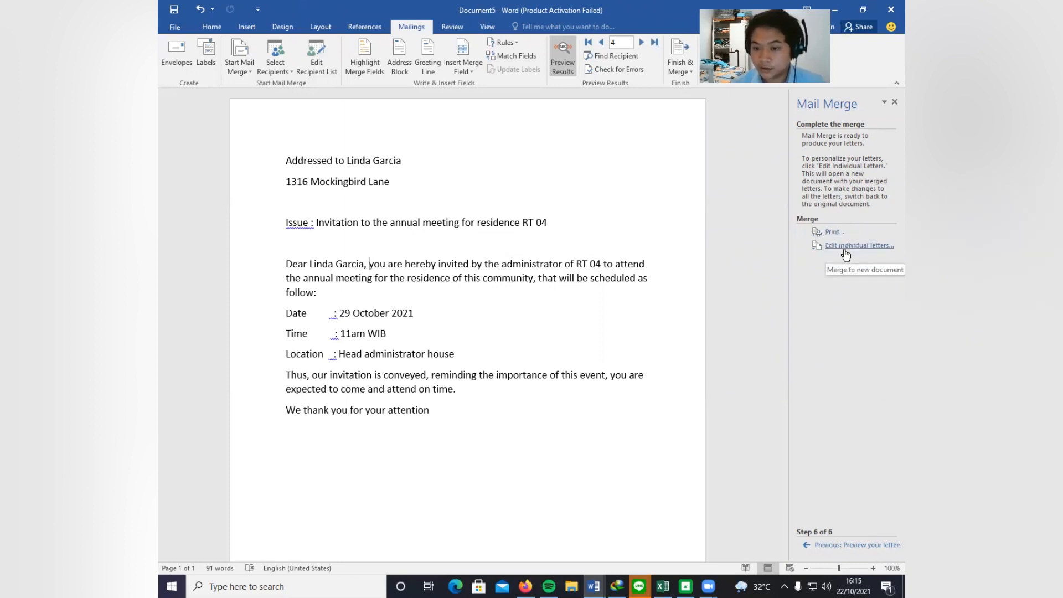
pyautogui.click(838, 235)
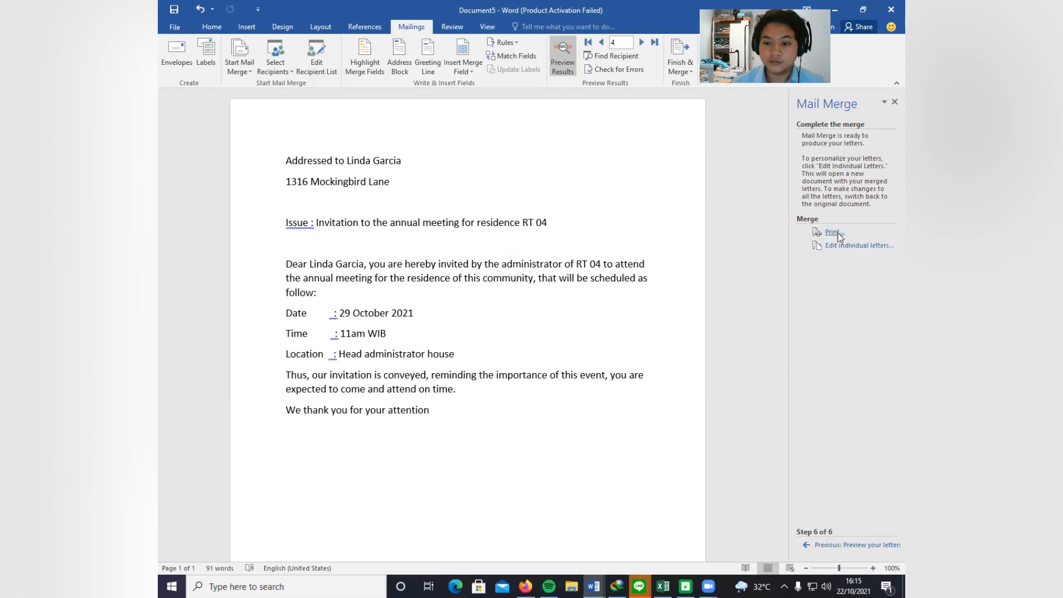
pyautogui.click(524, 315)
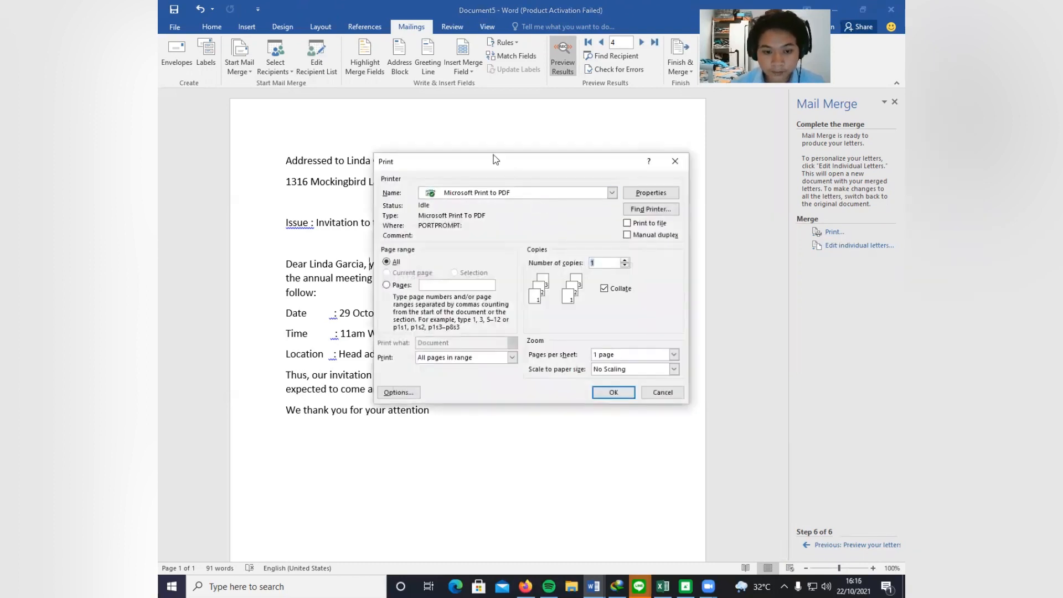
pyautogui.moveTo(492, 158); pyautogui.dragTo(444, 129)
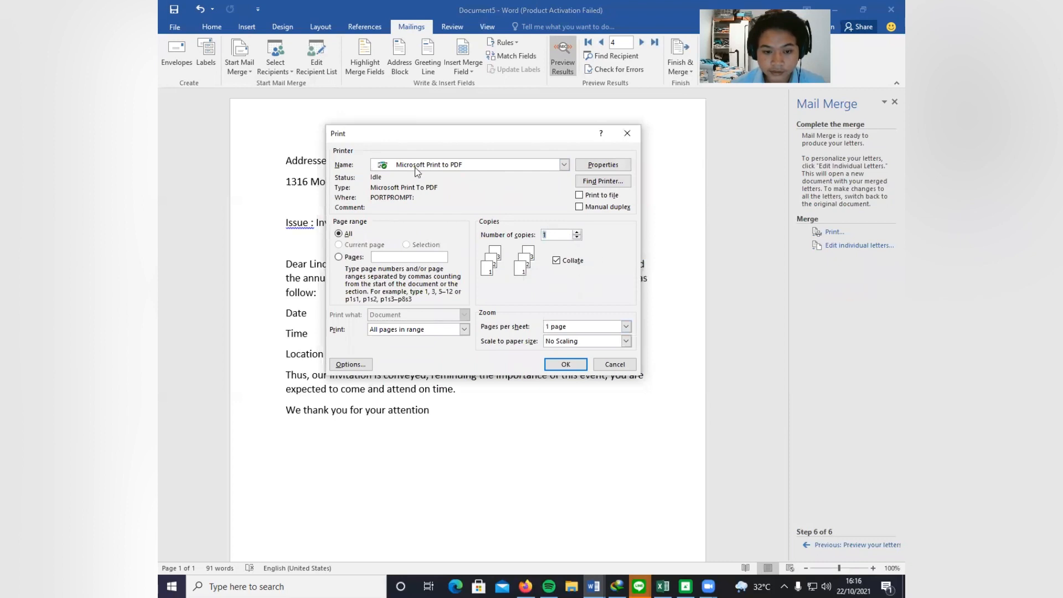
pyautogui.click(628, 133)
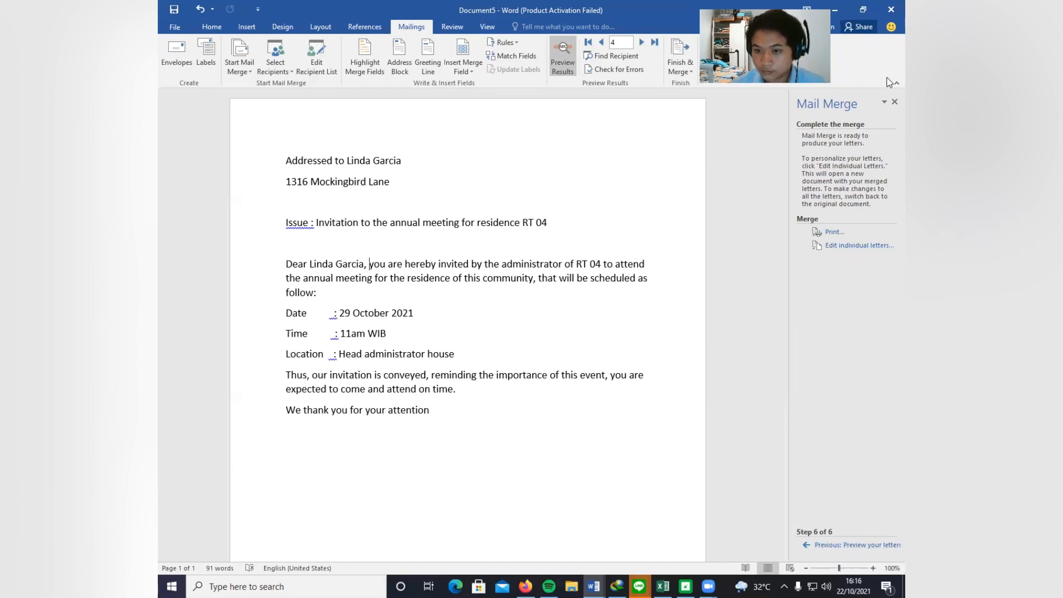
# Close the mail merge wizard and look over the finished invitation letter down to the signature area.
pyautogui.click(894, 102)
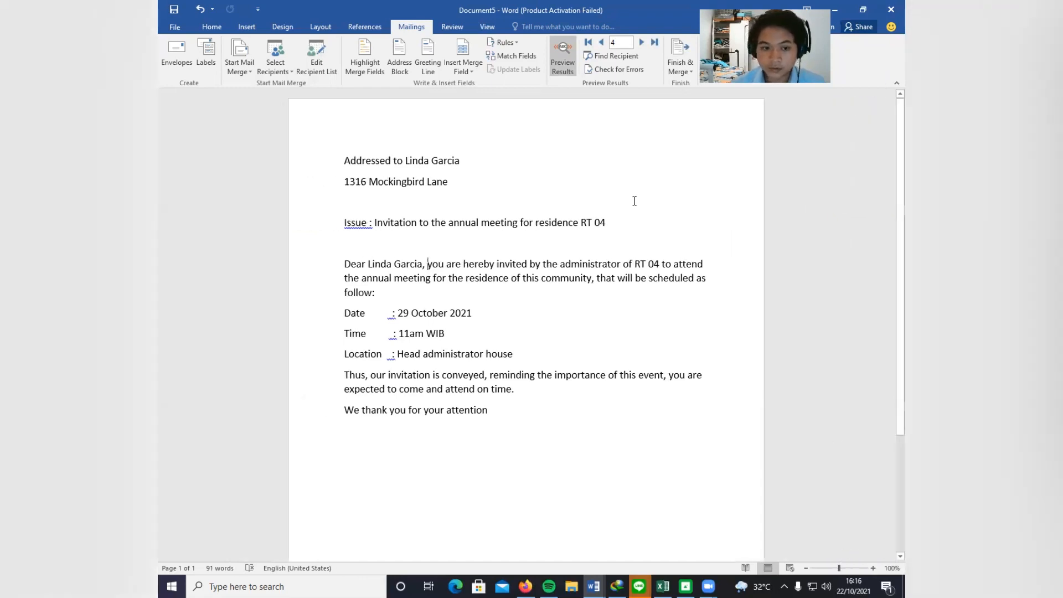
pyautogui.scroll(-4, 634, 202)
pyautogui.scroll(4, 634, 202)
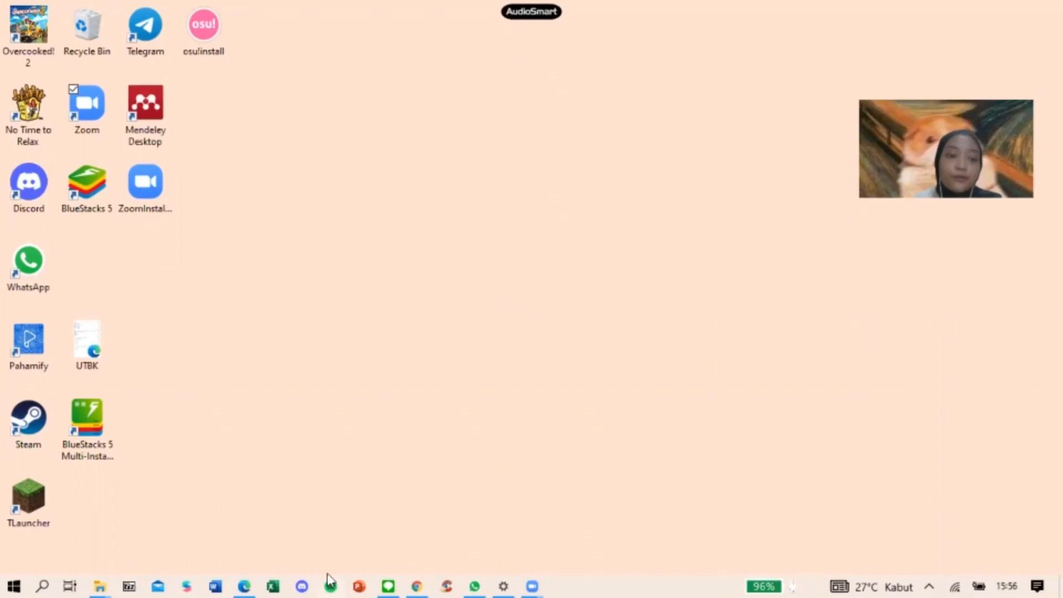
# Start Word and list the online templates in the Resumes and Cover Letters category.
pyautogui.click(216, 583)
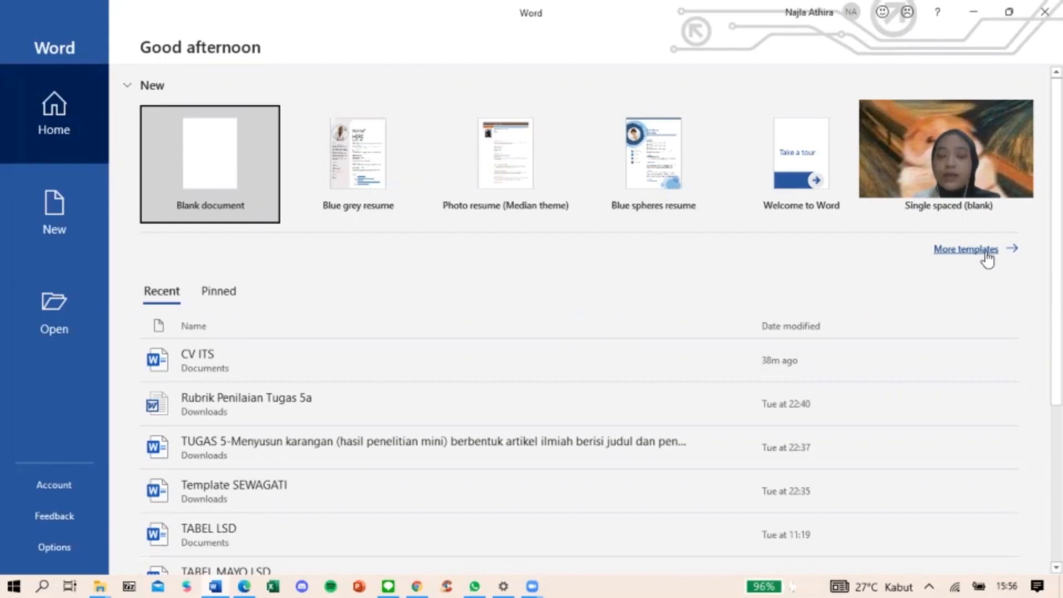
pyautogui.click(987, 257)
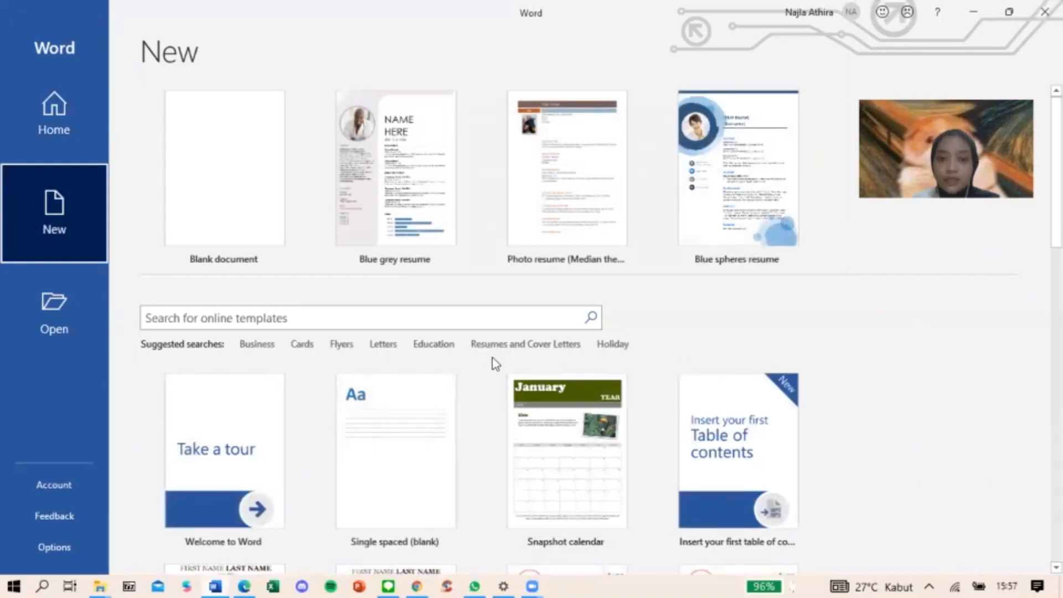
pyautogui.click(527, 347)
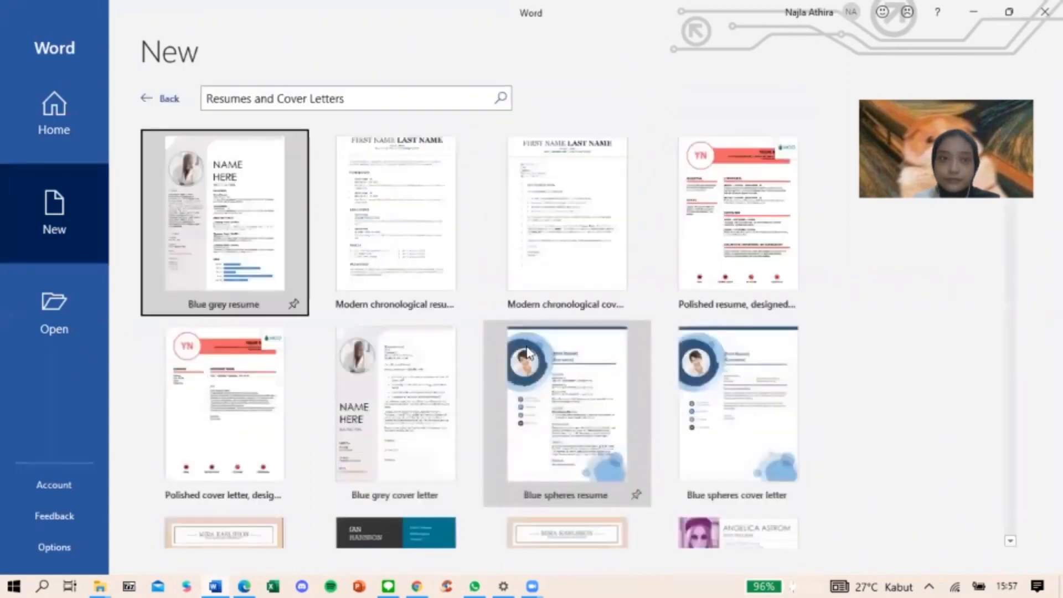
# Browse the resume templates and create a new document from the Blue grey resume template.
pyautogui.scroll(-5, 527, 346)
pyautogui.scroll(3, 526, 347)
pyautogui.scroll(-10, 527, 347)
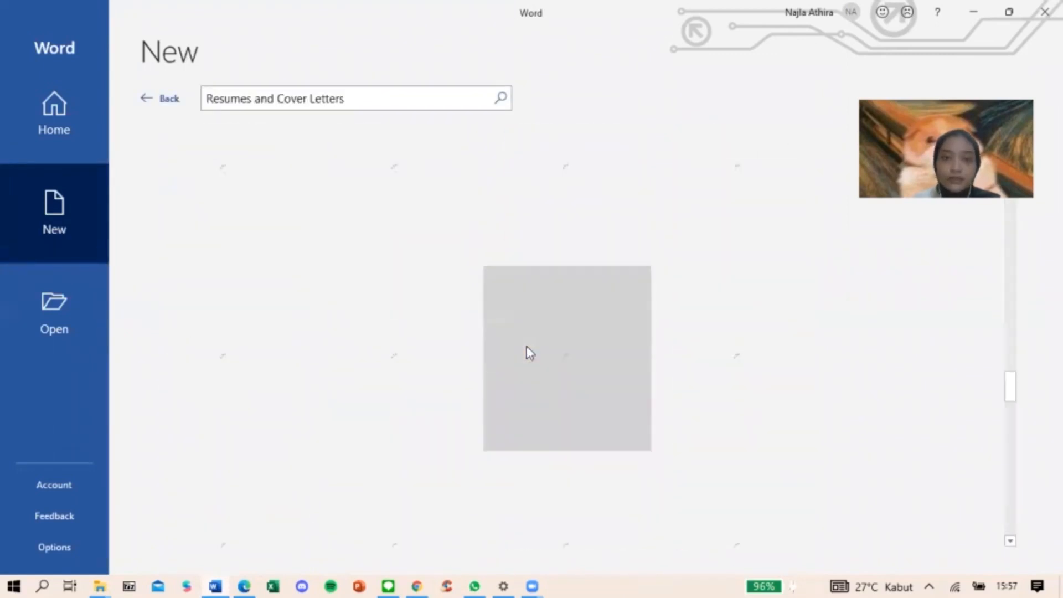
pyautogui.scroll(10, 526, 347)
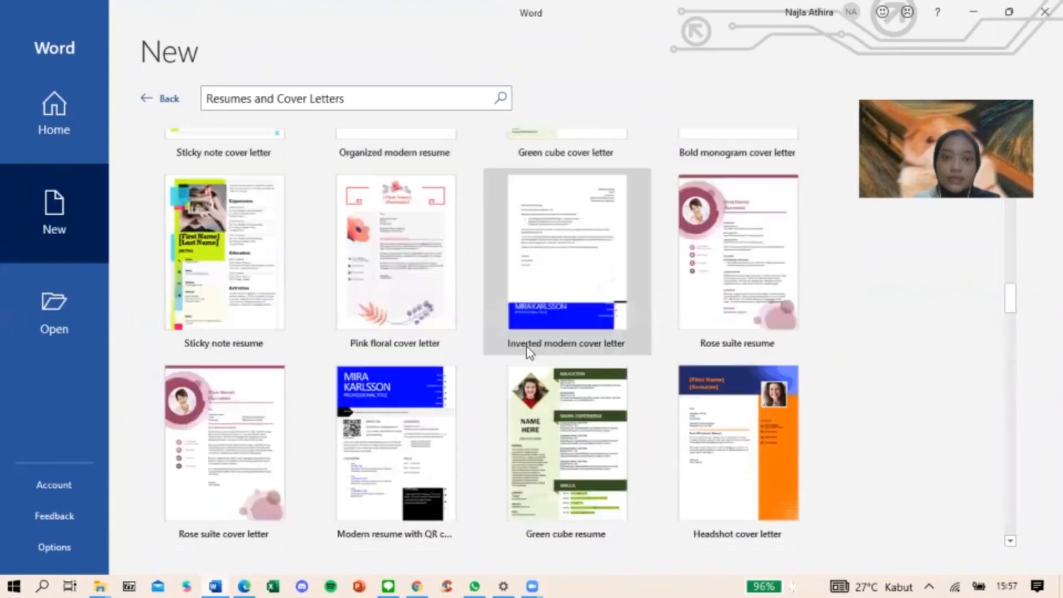
pyautogui.scroll(5, 527, 347)
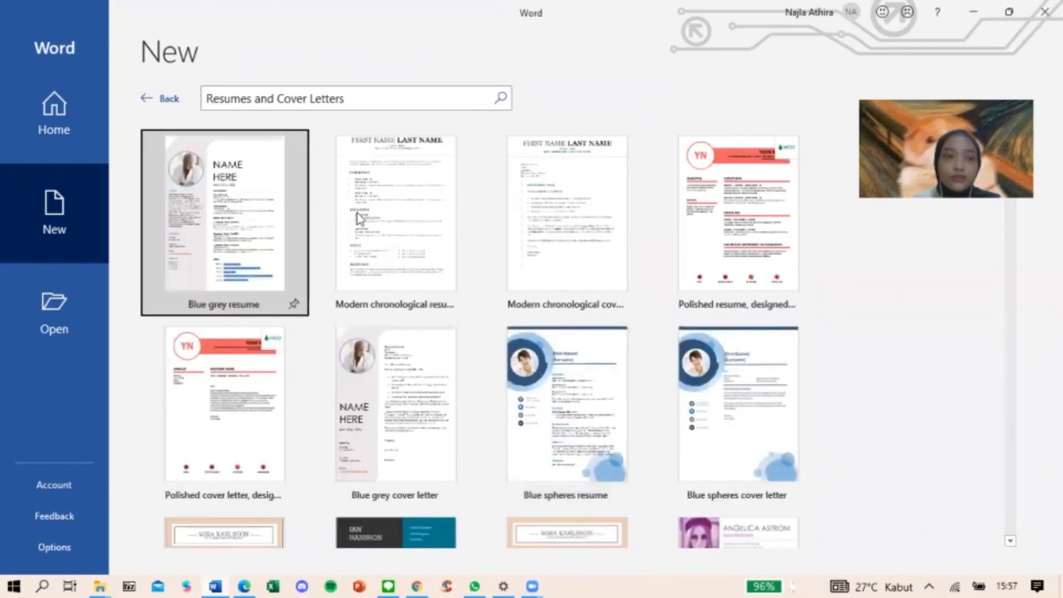
pyautogui.click(211, 220)
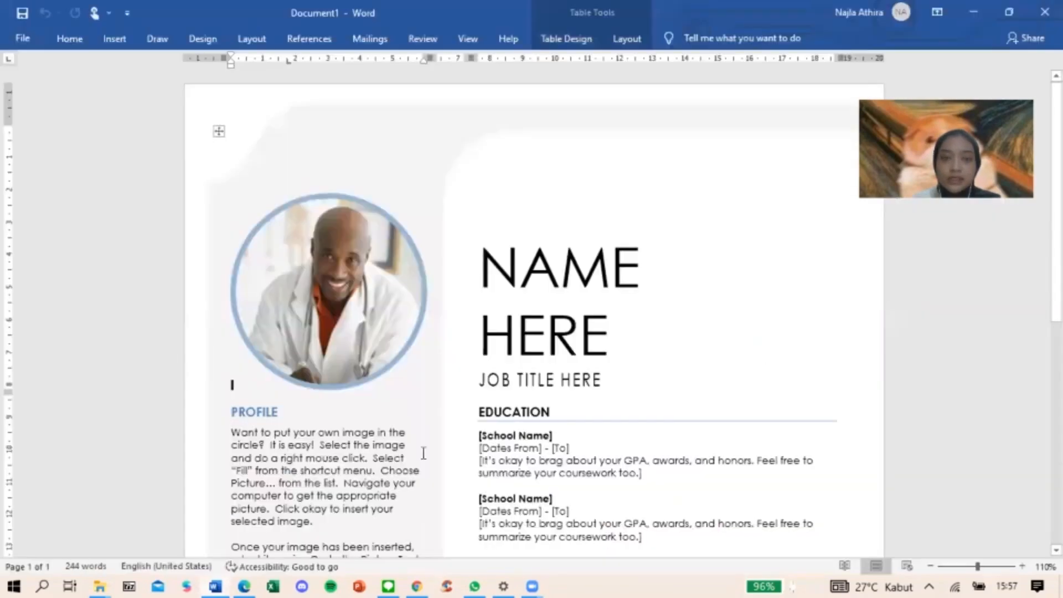
# Examine the resume template's layout, its circular photo placeholder and the profile text block.
pyautogui.scroll(-8, 423, 453)
pyautogui.scroll(8, 423, 453)
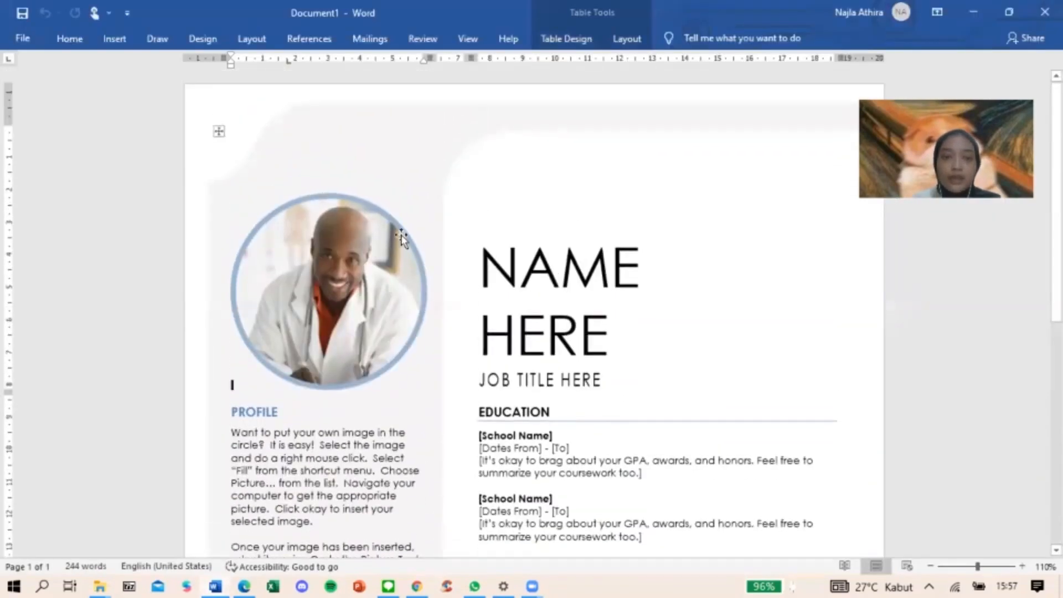
pyautogui.click(340, 277)
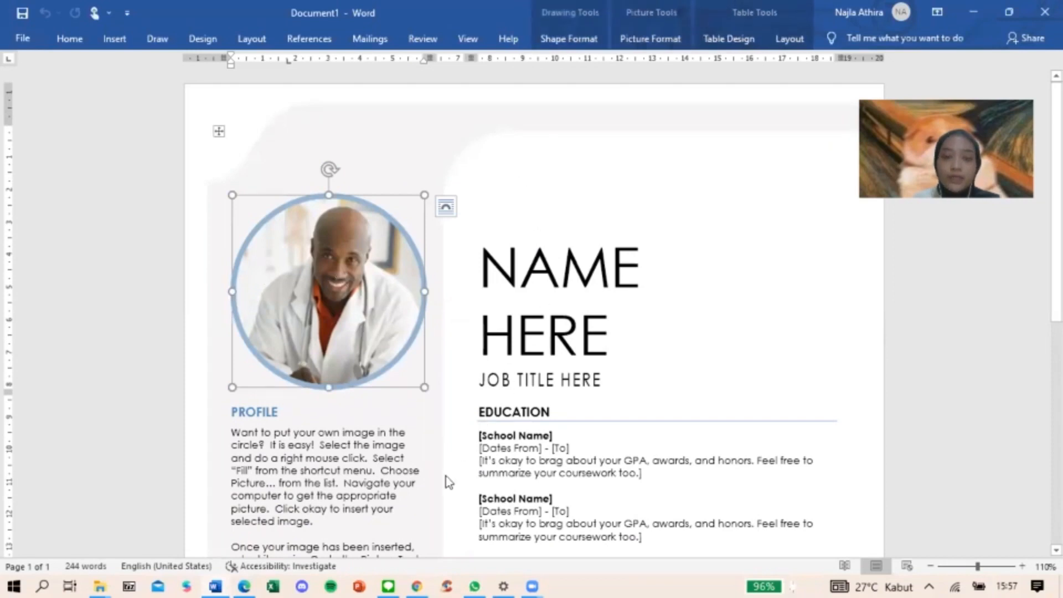
pyautogui.scroll(-3, 448, 482)
pyautogui.scroll(3, 447, 476)
pyautogui.scroll(-3, 446, 476)
pyautogui.tripleClick(321, 317)
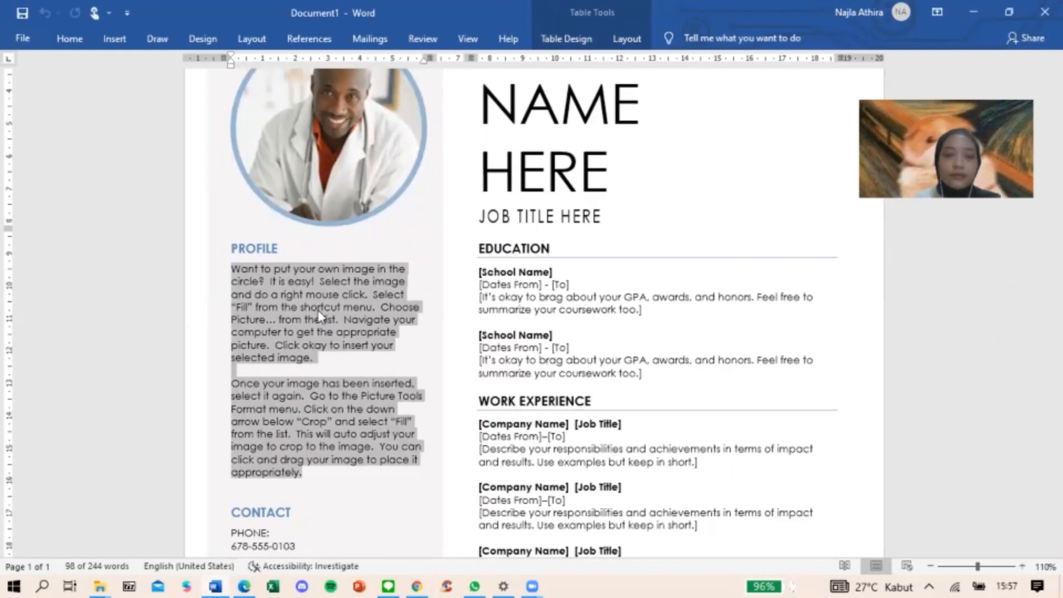
# Examine the template's contact, hobbies, work experience and skills sections, plus the name and education placeholders.
pyautogui.scroll(-3, 320, 317)
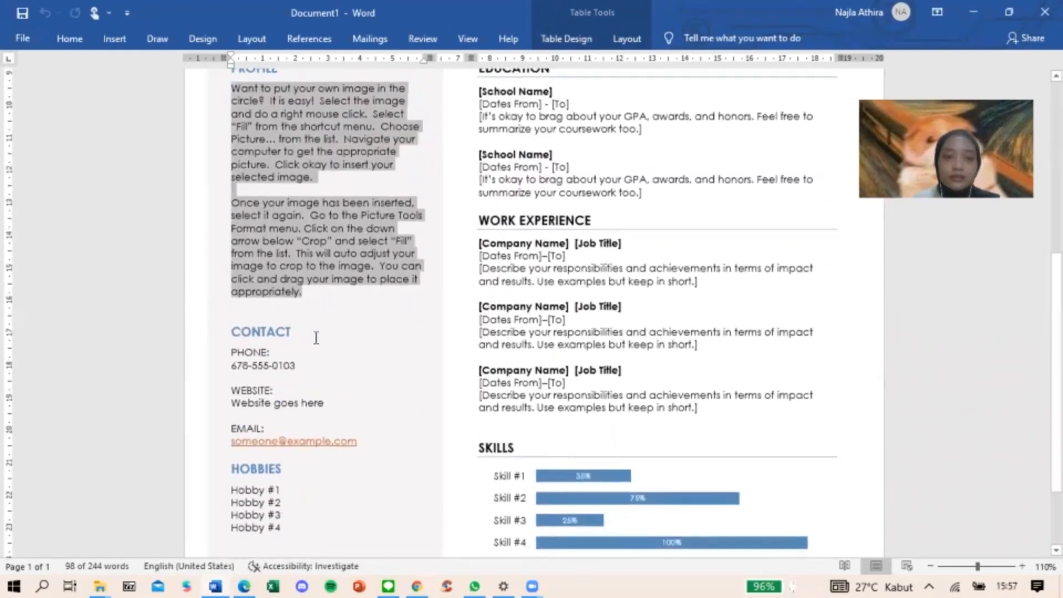
pyautogui.scroll(-1, 315, 454)
pyautogui.scroll(7, 591, 405)
pyautogui.scroll(-5, 590, 406)
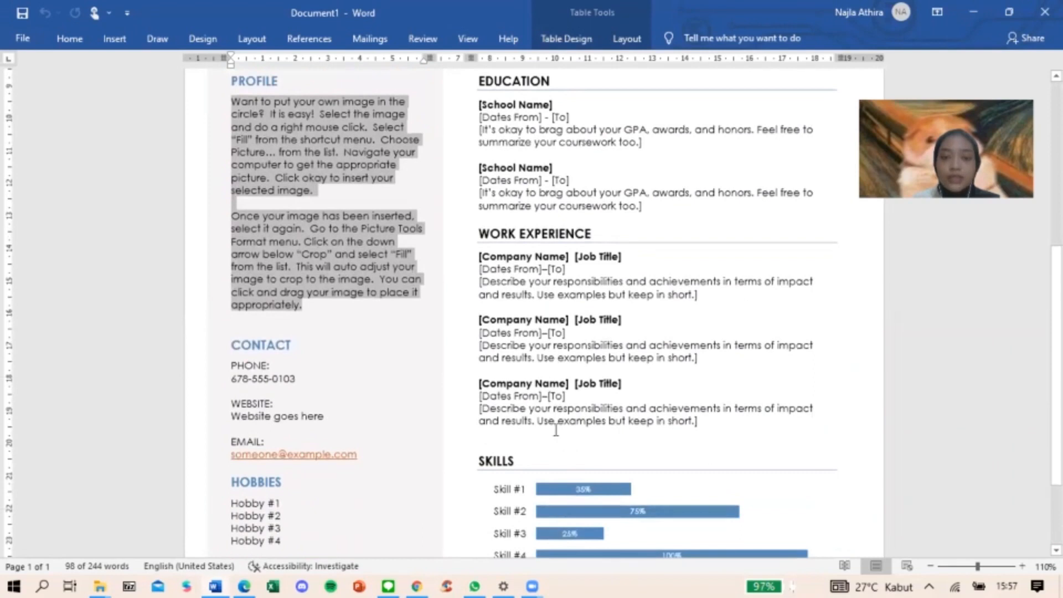
pyautogui.scroll(-2, 556, 430)
pyautogui.scroll(8, 556, 429)
pyautogui.scroll(-1, 556, 427)
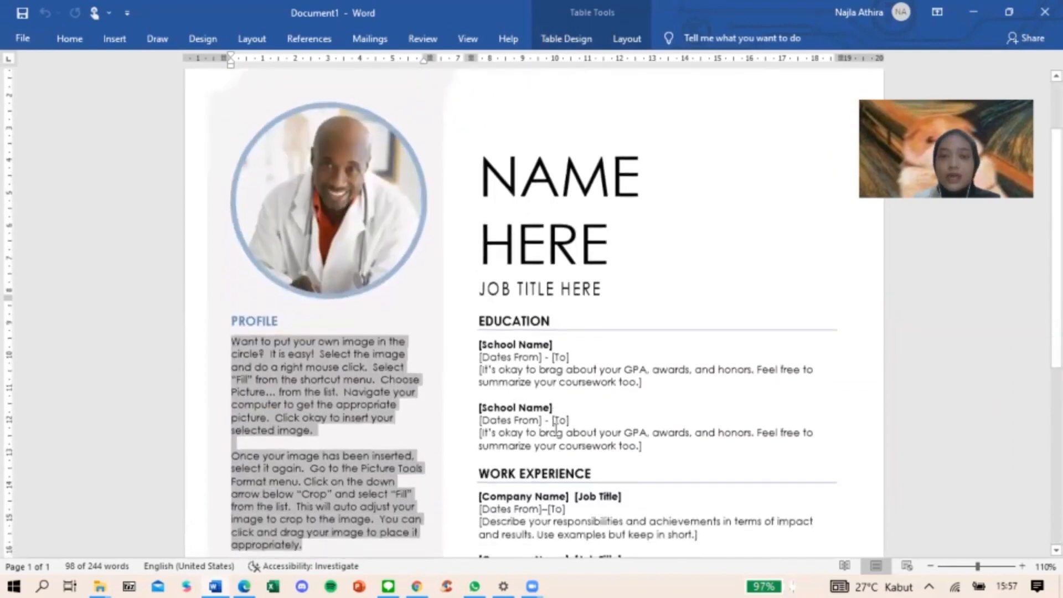
pyautogui.click(535, 272)
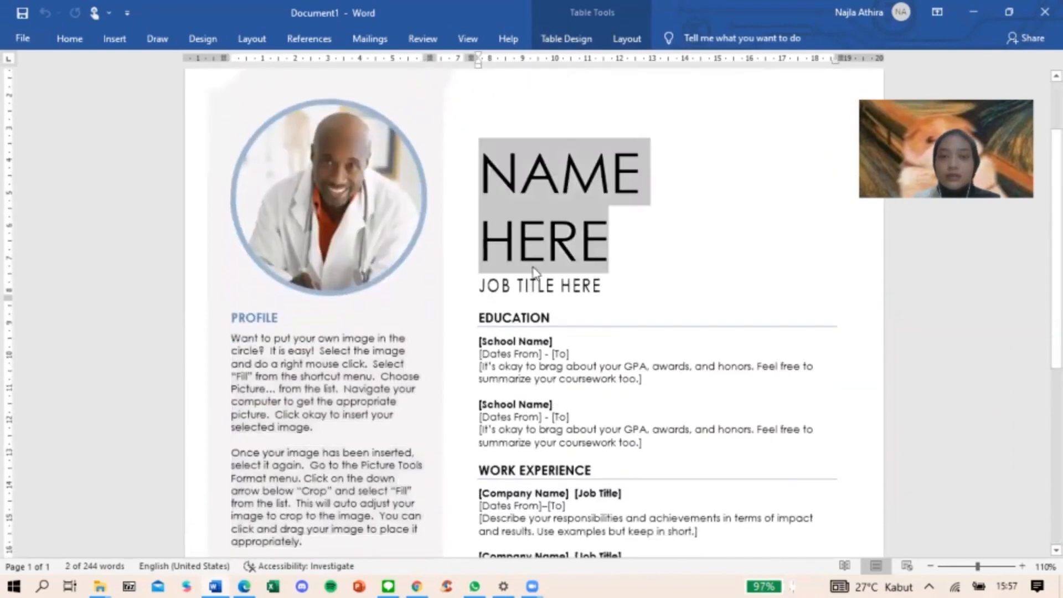
pyautogui.click(535, 313)
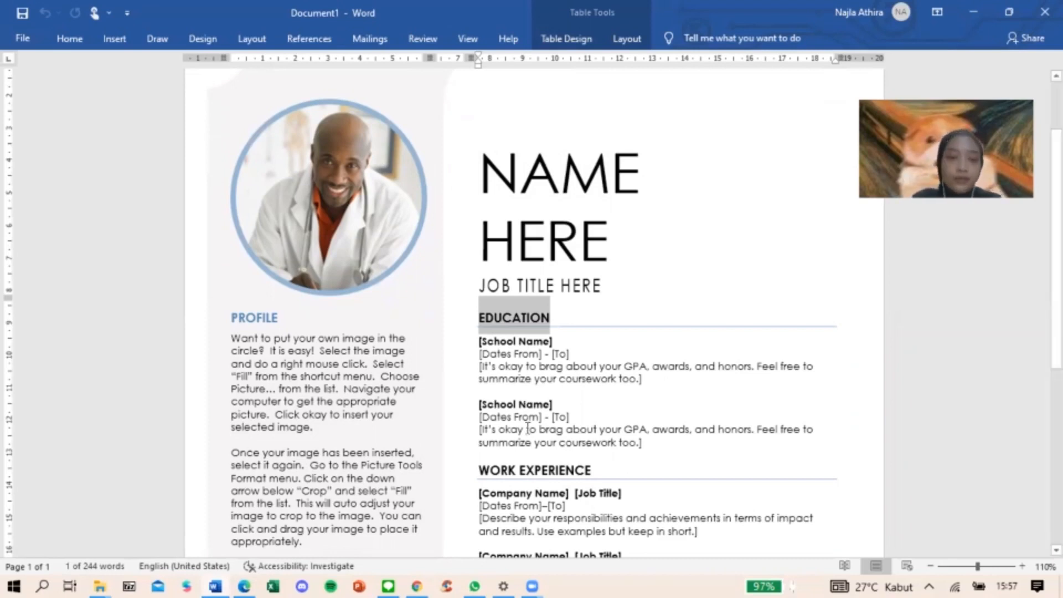
# Switch to Microsoft Edge and examine the finished CV PDF's overall layout, profile text, contact and personal data sections.
pyautogui.click(245, 586)
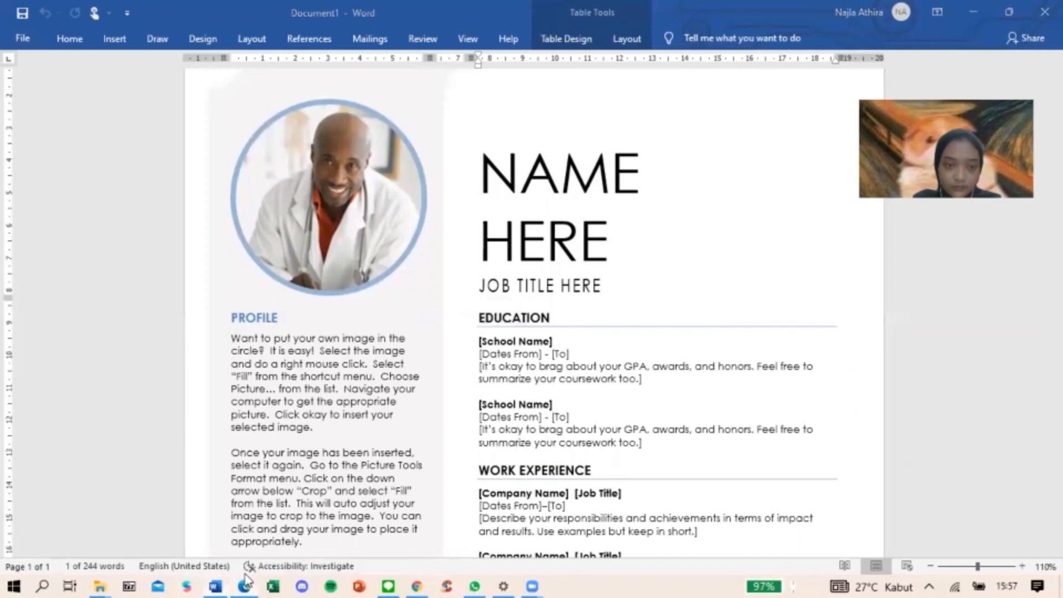
pyautogui.scroll(-1, 428, 382)
pyautogui.keyDown('ctrl'); pyautogui.scroll(-4, 428, 382); pyautogui.keyUp('ctrl')
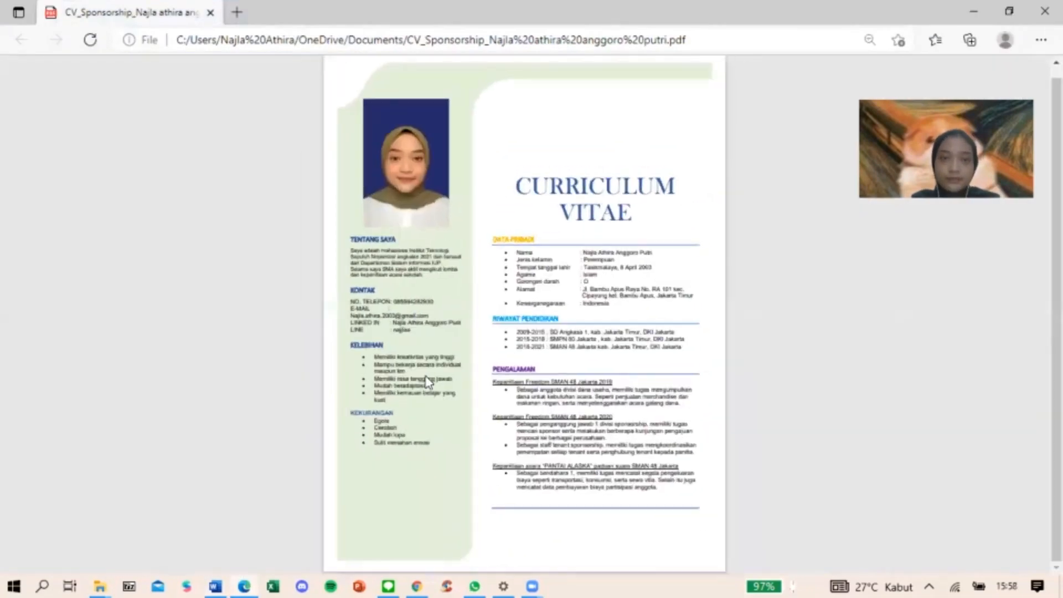
pyautogui.keyDown('ctrl'); pyautogui.scroll(4, 427, 381); pyautogui.keyUp('ctrl')
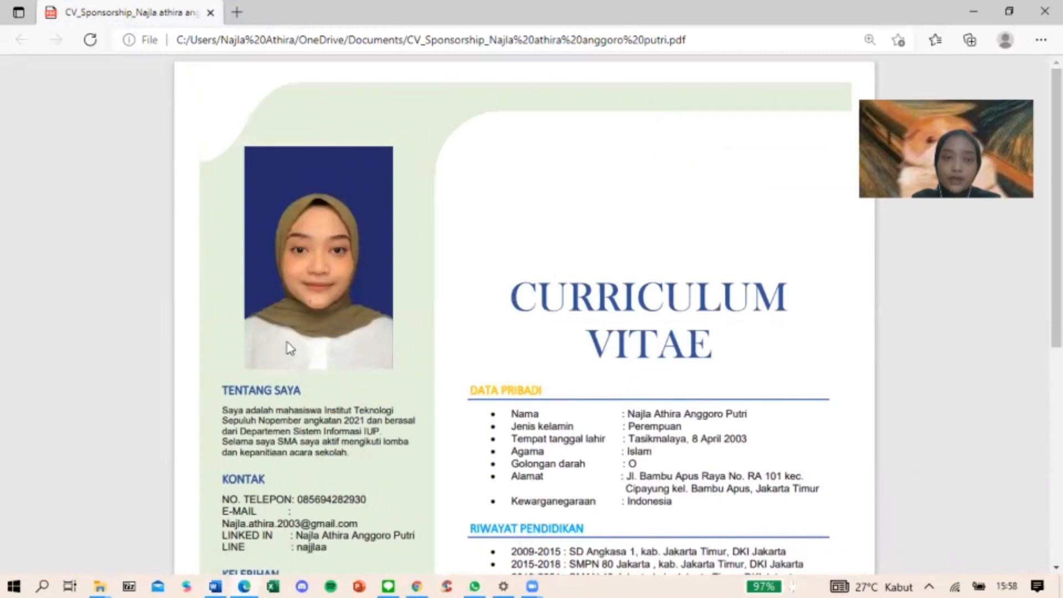
pyautogui.scroll(-2, 397, 226)
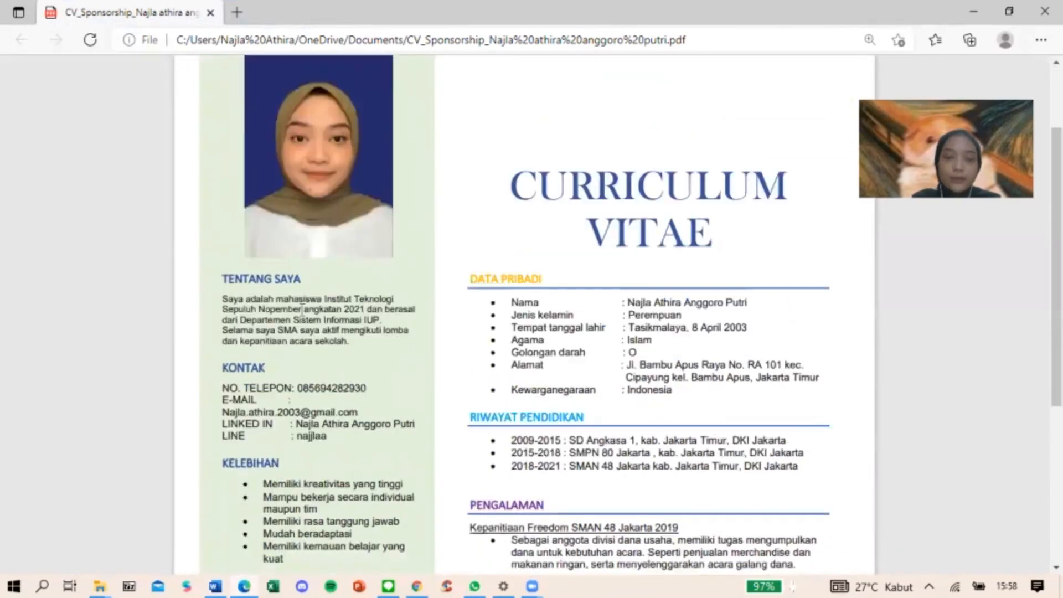
pyautogui.keyDown('ctrl'); pyautogui.scroll(1, 247, 329); pyautogui.keyUp('ctrl')
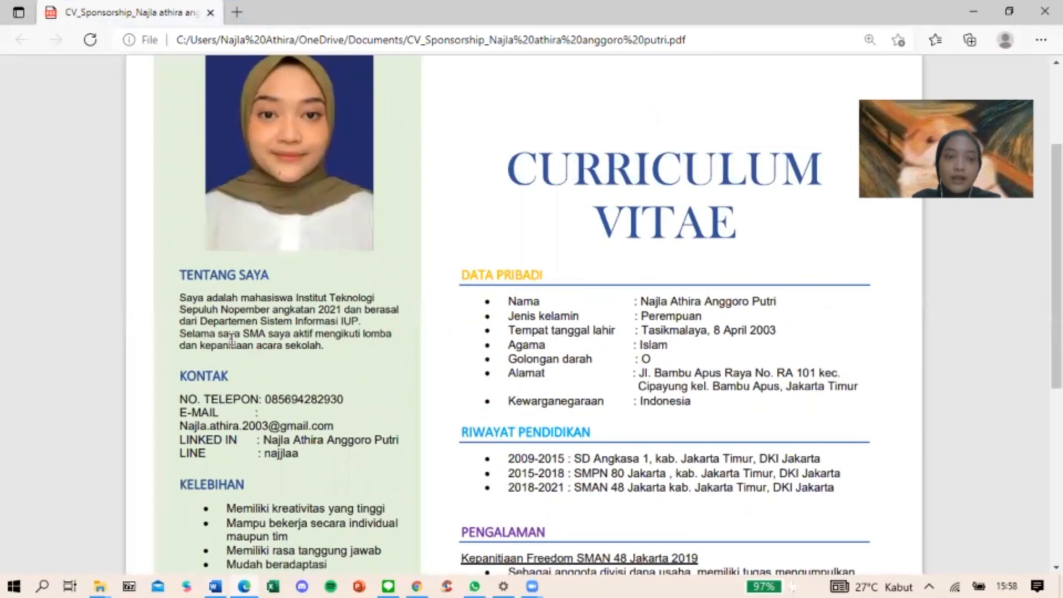
pyautogui.keyDown('ctrl'); pyautogui.scroll(2, 231, 339); pyautogui.keyUp('ctrl')
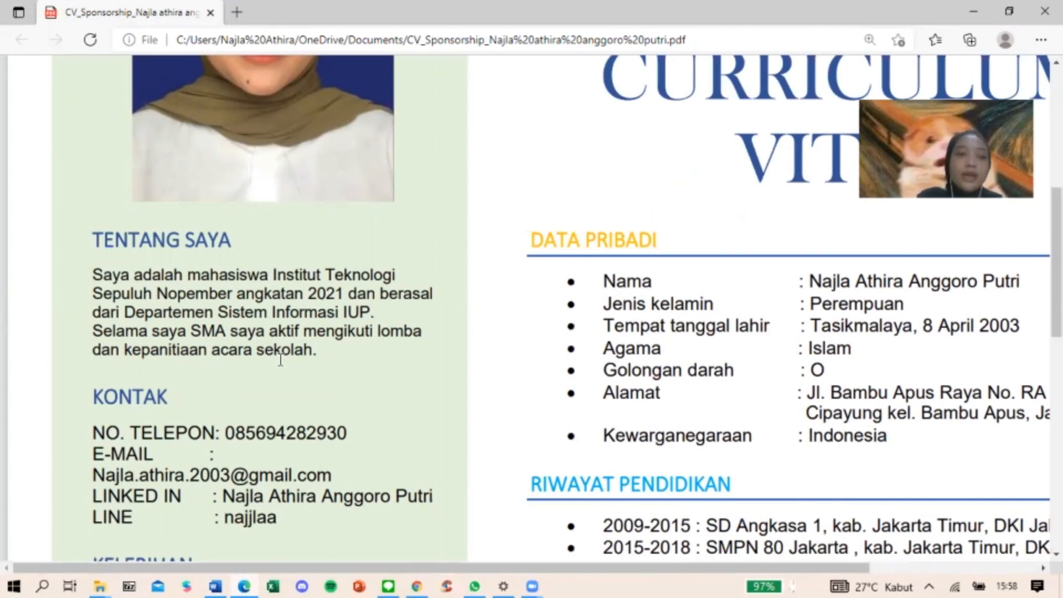
pyautogui.scroll(-3, 281, 360)
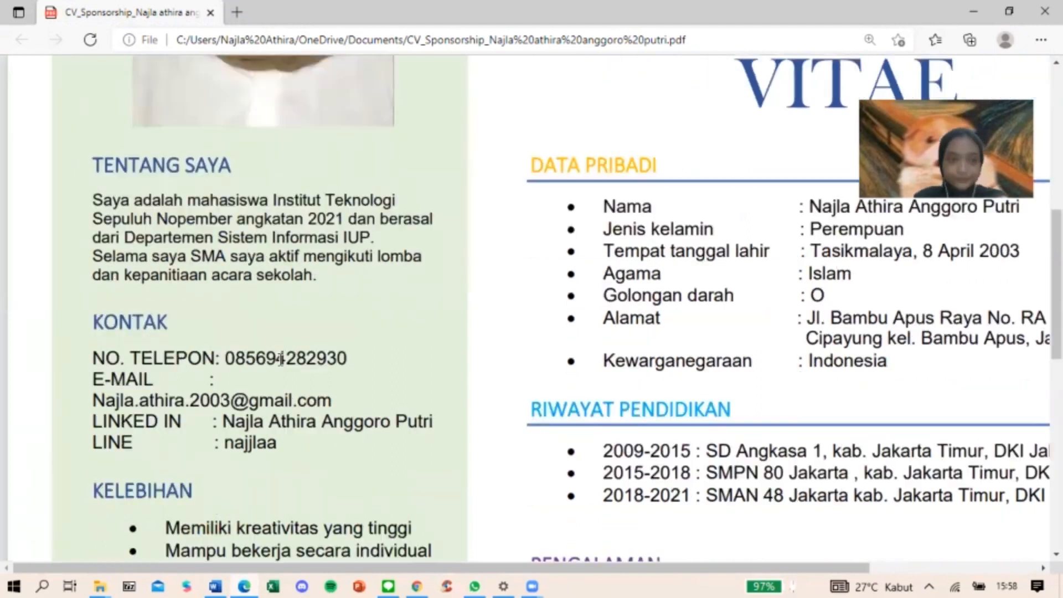